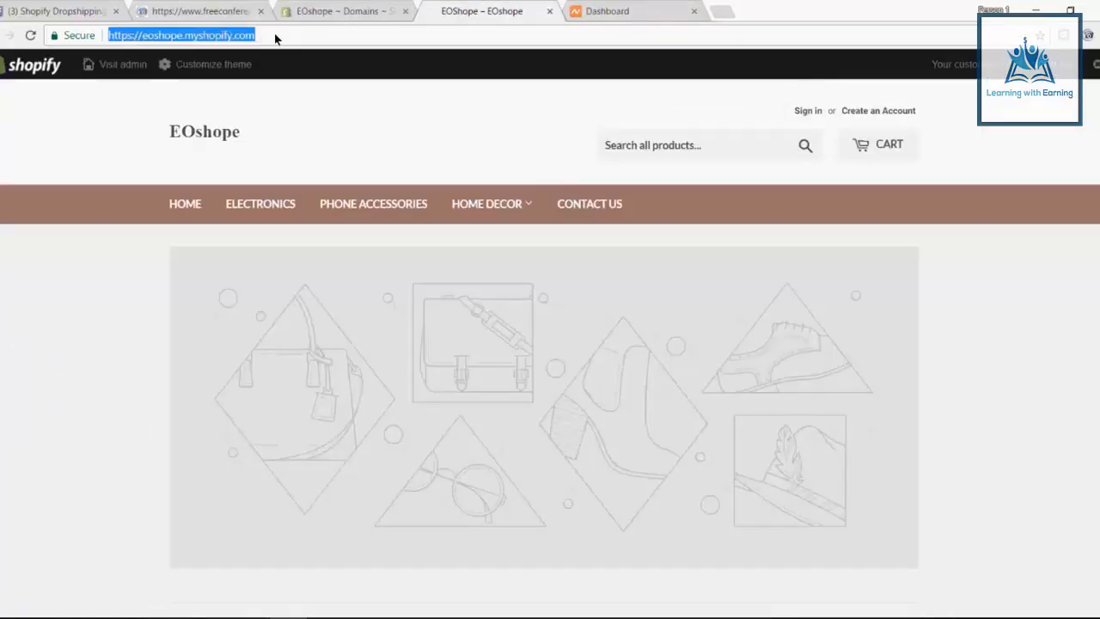
Switch from the storefront to the Shopify admin's Domains page and examine its options for buying or connecting a domain
{"action": "left_click", "coordinate": [289, 37]}
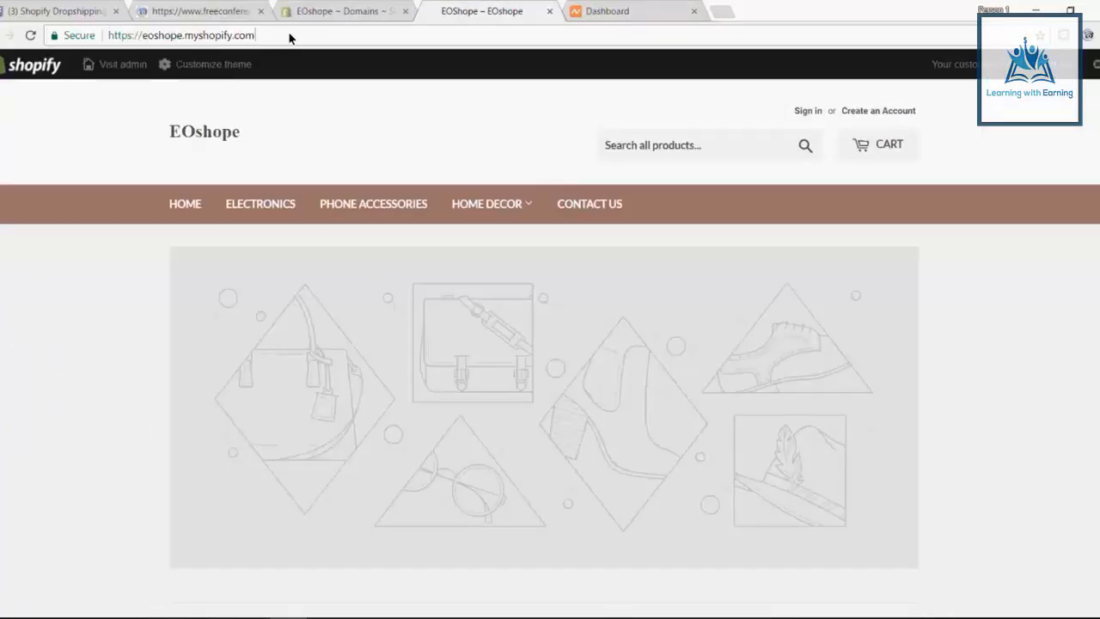
{"action": "left_click", "coordinate": [326, 8]}
{"action": "scroll", "coordinate": [501, 312], "scroll_direction": "down", "scroll_amount": 2}
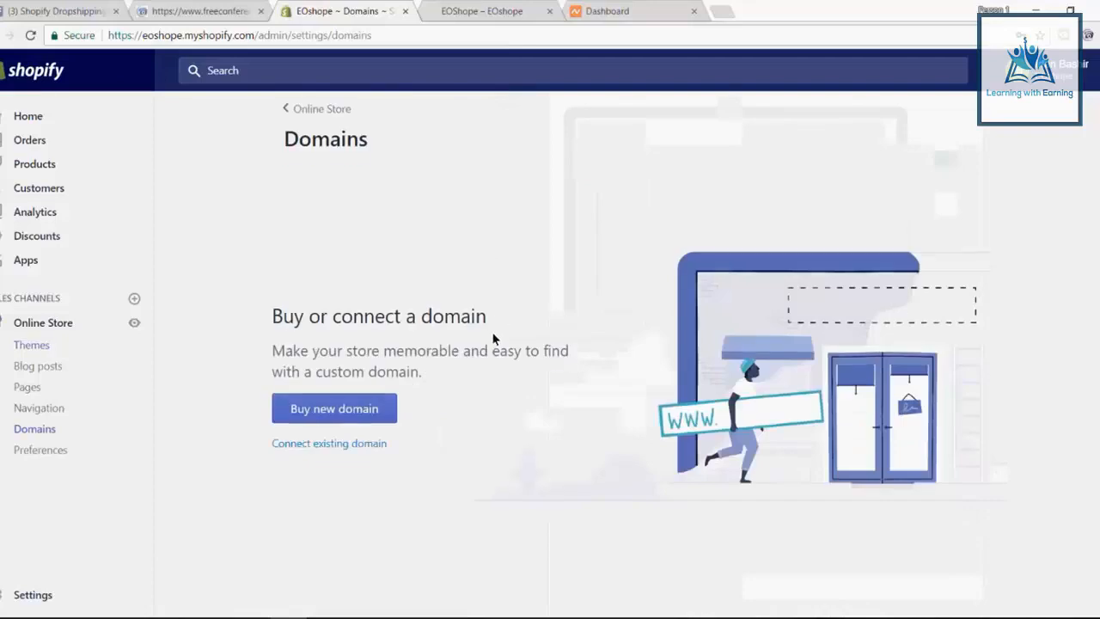
{"action": "scroll", "coordinate": [488, 338], "scroll_direction": "up", "scroll_amount": 1}
{"action": "scroll", "coordinate": [487, 337], "scroll_direction": "up", "scroll_amount": 1}
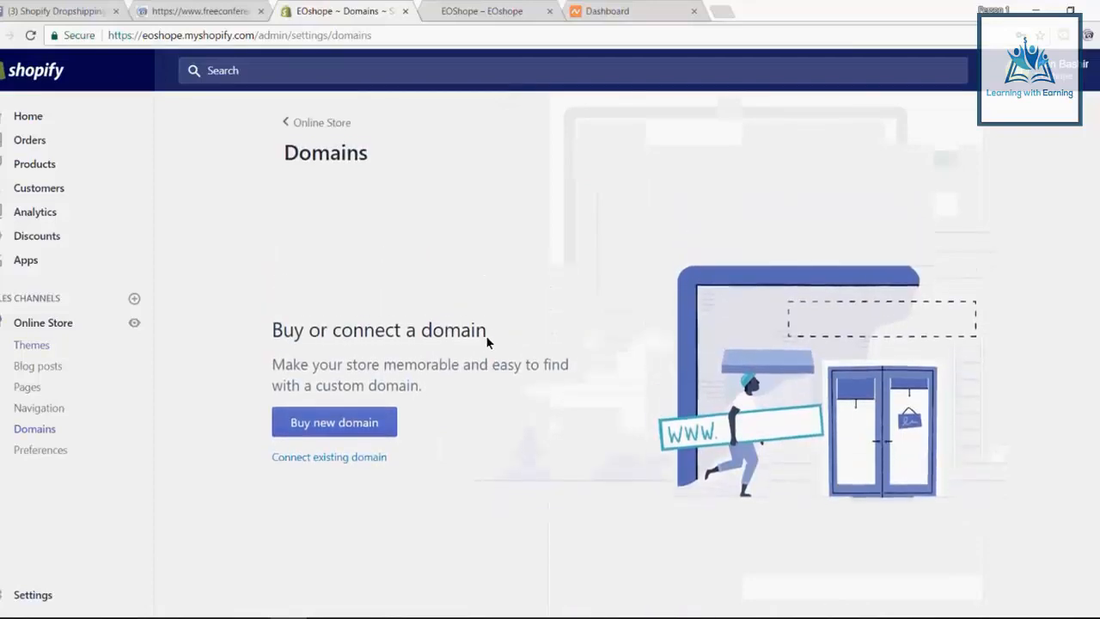
{"action": "scroll", "coordinate": [486, 338], "scroll_direction": "down", "scroll_amount": 2}
{"action": "scroll", "coordinate": [483, 338], "scroll_direction": "up", "scroll_amount": 1}
{"action": "scroll", "coordinate": [481, 339], "scroll_direction": "up", "scroll_amount": 1}
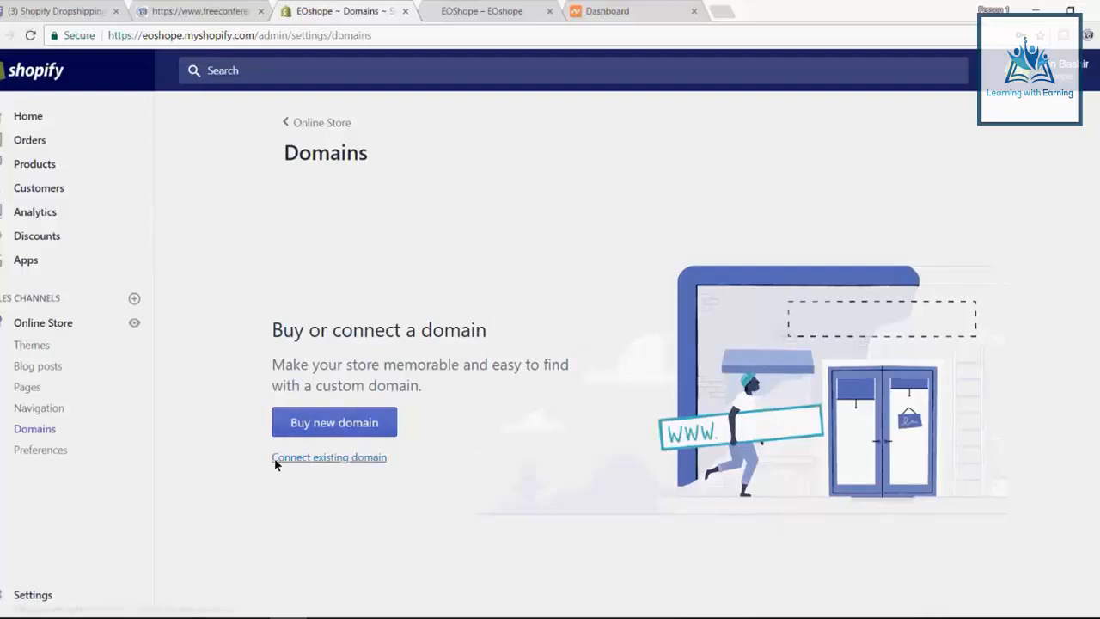
Try to connect an existing domain to the store, copying seyic.us from the Namecheap dashboard and submitting it in Shopify
{"action": "left_click", "coordinate": [330, 457]}
{"action": "left_click", "coordinate": [633, 264]}
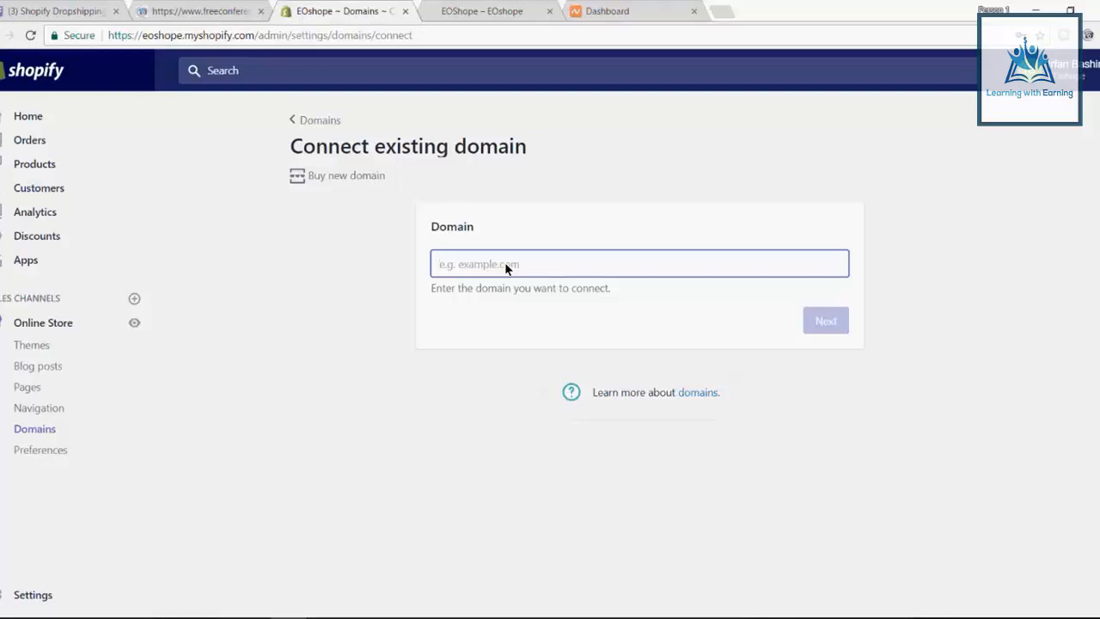
{"action": "left_click", "coordinate": [636, 7]}
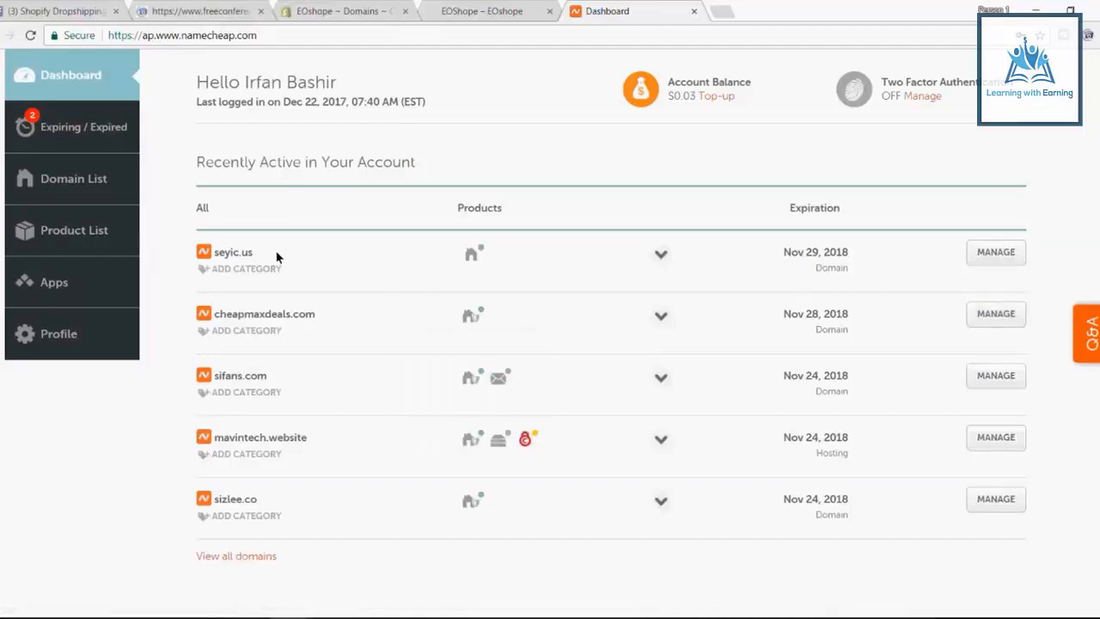
{"action": "double_click", "coordinate": [219, 254]}
{"action": "key", "text": "ctrl+c"}
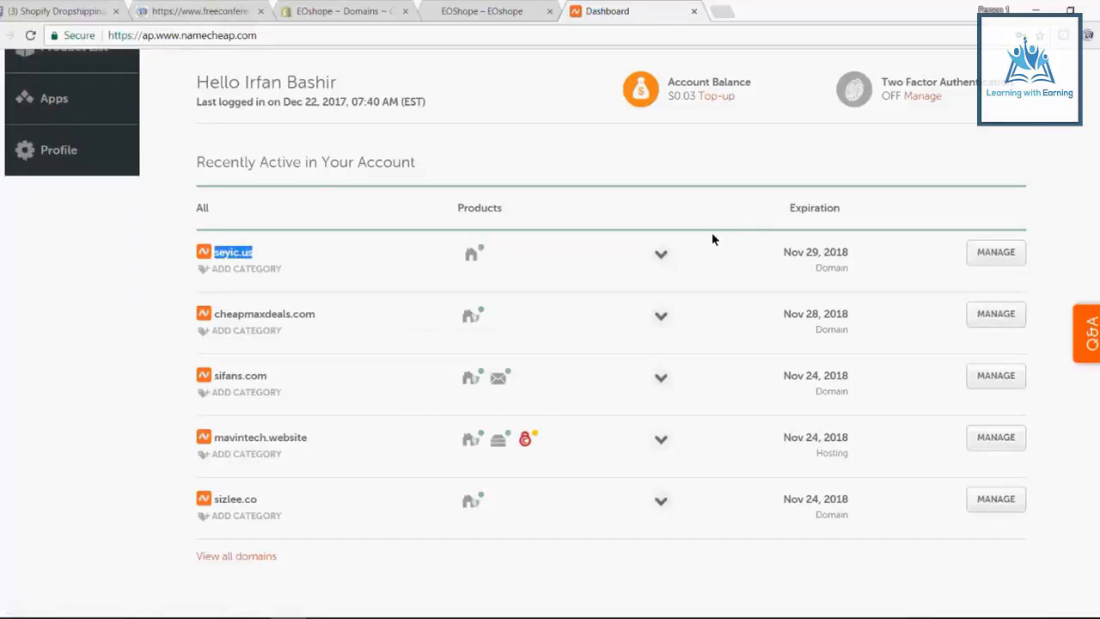
{"action": "left_click", "coordinate": [370, 13]}
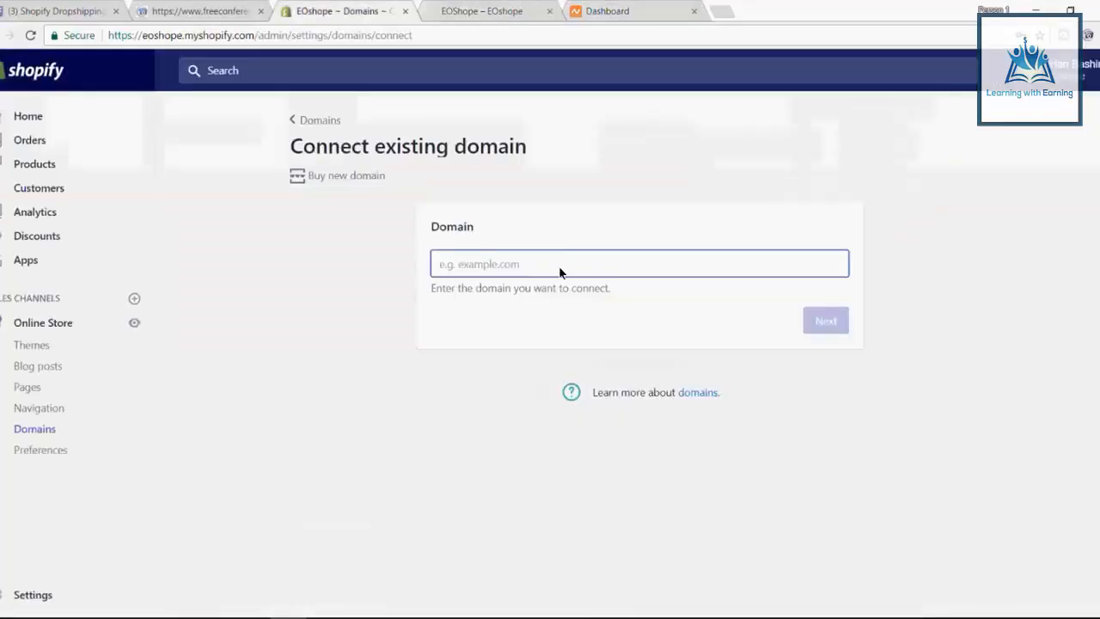
{"action": "key", "text": "ctrl+v"}
{"action": "left_click", "coordinate": [642, 320]}
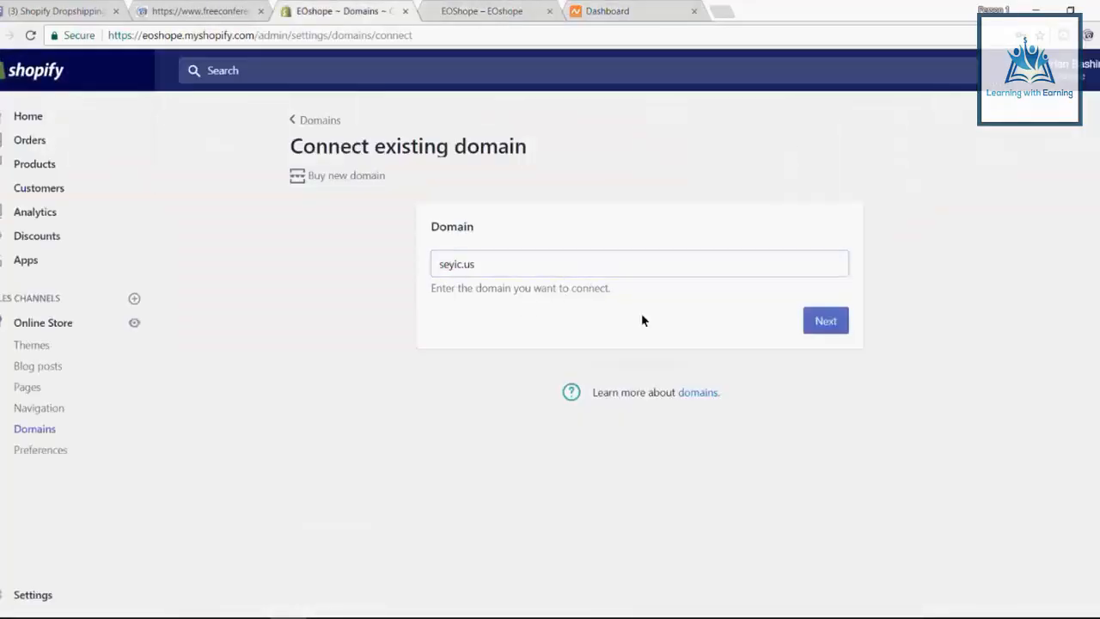
{"action": "left_click", "coordinate": [816, 323]}
Switch to the Namecheap dashboard and open the management page of the seyic.us domain
{"action": "left_click", "coordinate": [459, 7]}
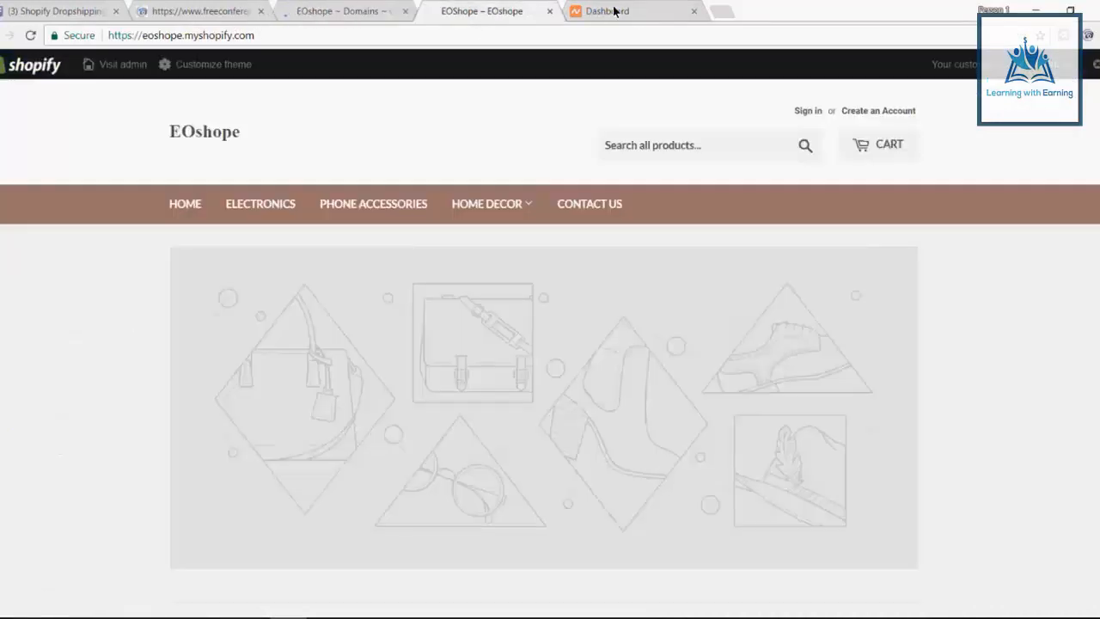
{"action": "left_click", "coordinate": [614, 11]}
{"action": "left_click", "coordinate": [988, 253]}
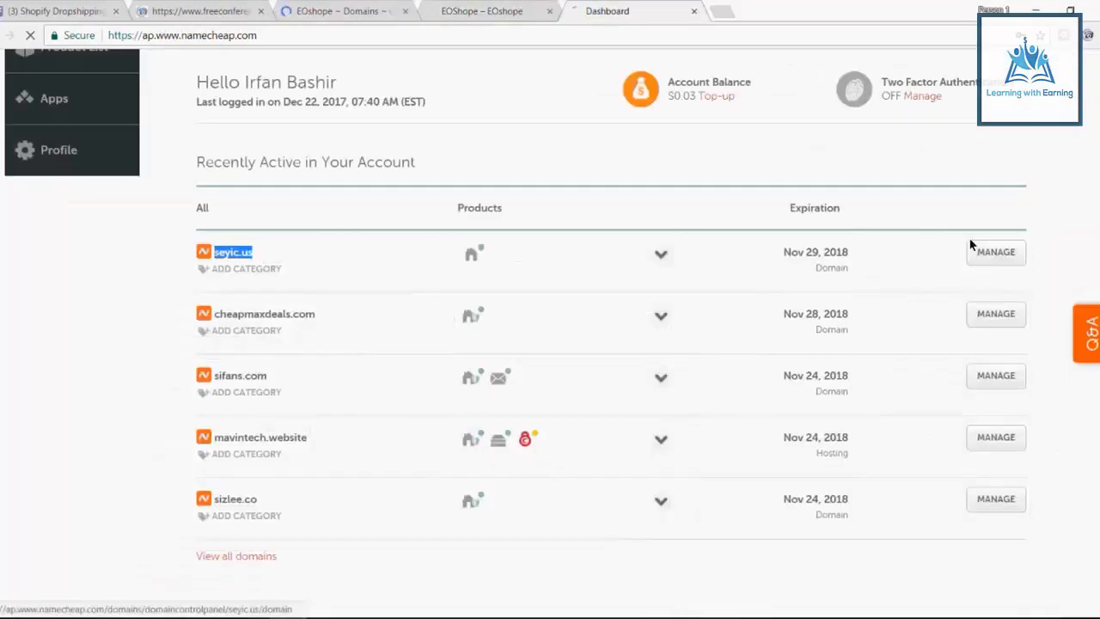
{"action": "left_click", "coordinate": [342, 10]}
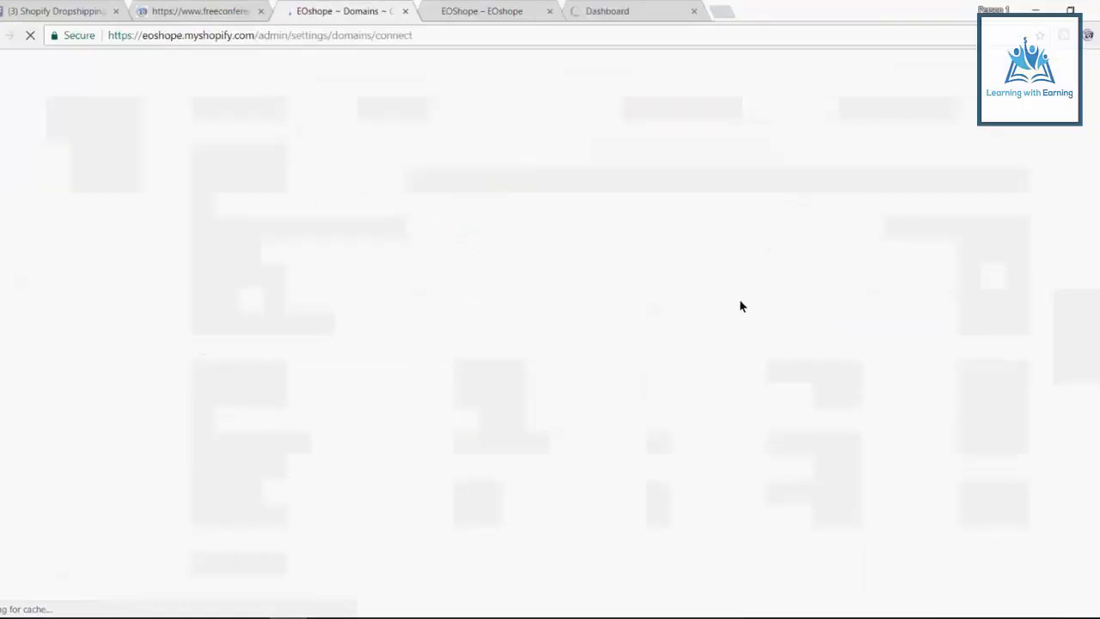
{"action": "left_click", "coordinate": [484, 7]}
{"action": "left_click", "coordinate": [362, 7]}
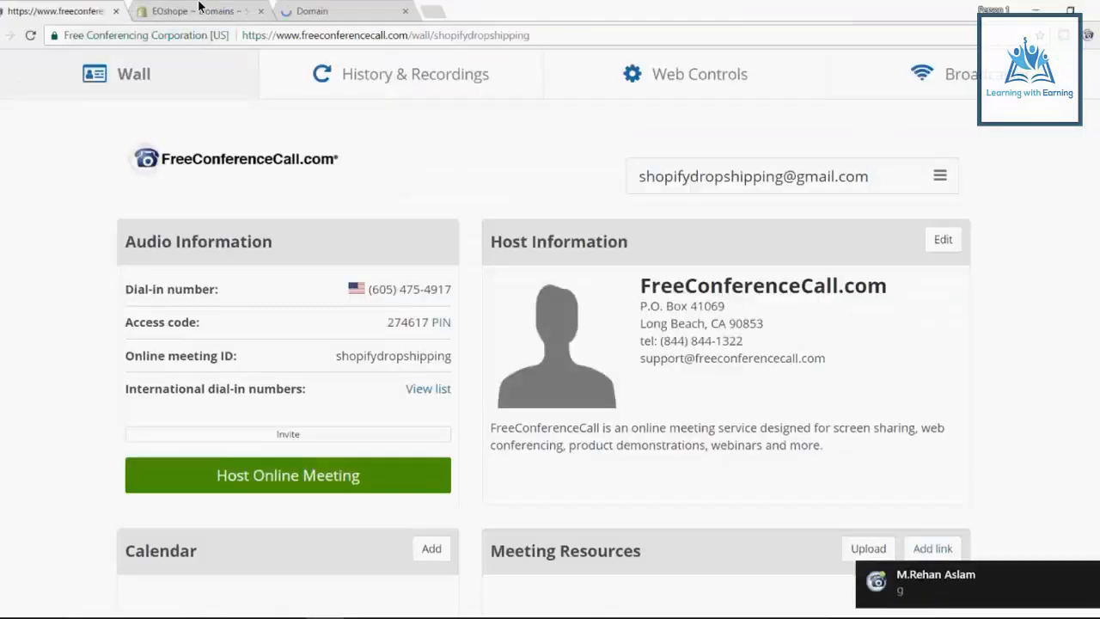
Start connecting an existing domain in Shopify and copy the domain name seyic.us from its Namecheap details page
{"action": "left_click", "coordinate": [194, 11]}
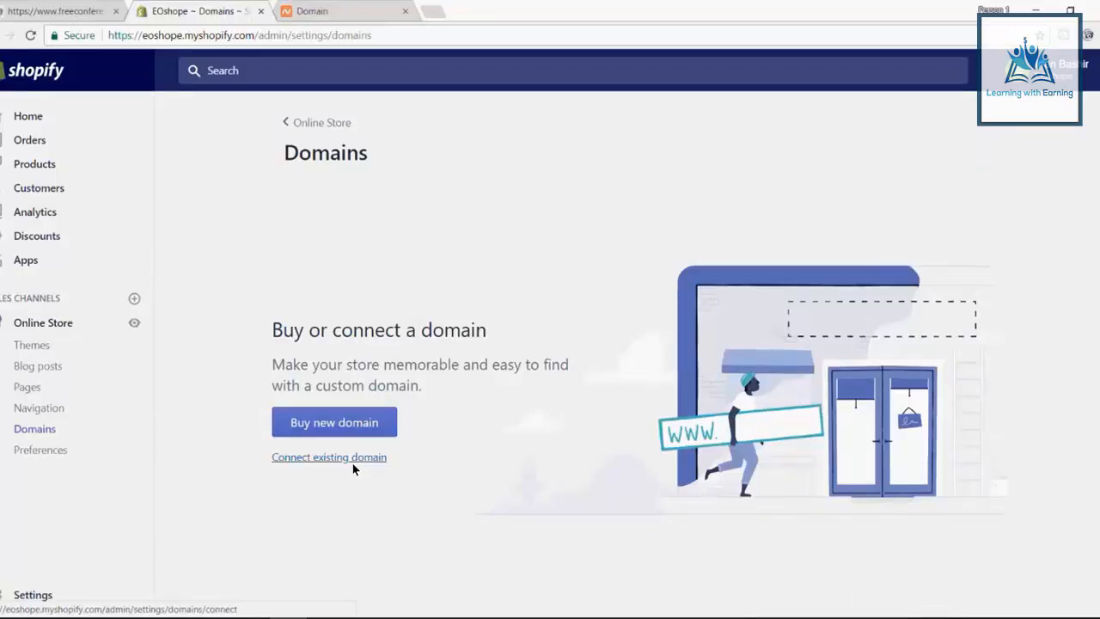
{"action": "left_click", "coordinate": [353, 464]}
{"action": "left_click", "coordinate": [331, 9]}
{"action": "scroll", "coordinate": [344, 452], "scroll_direction": "down", "scroll_amount": 1}
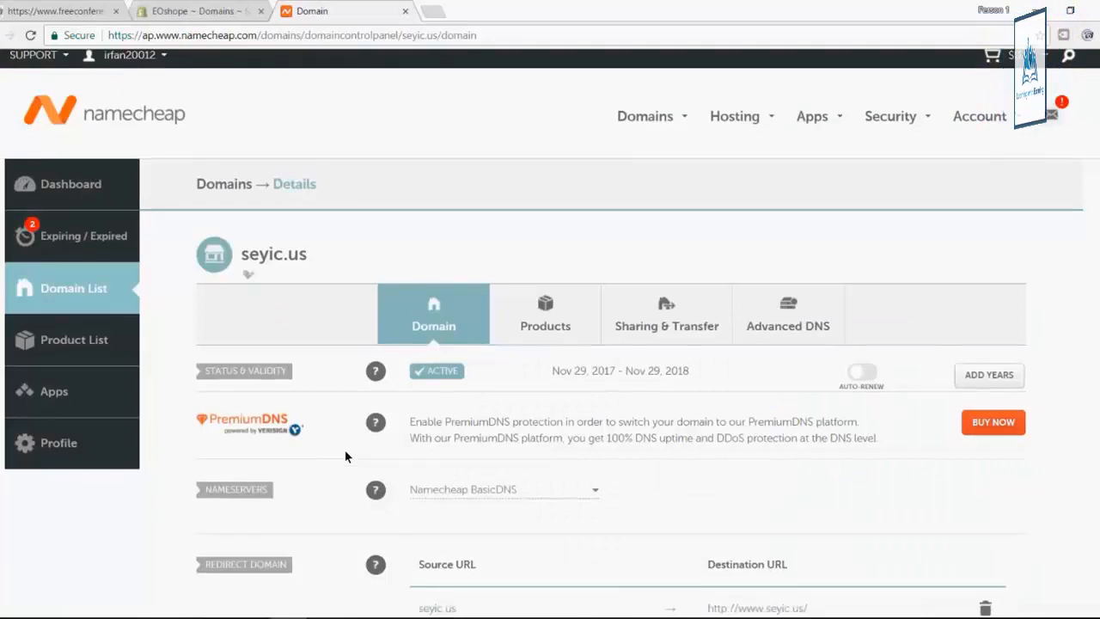
{"action": "scroll", "coordinate": [344, 451], "scroll_direction": "down", "scroll_amount": 1}
{"action": "scroll", "coordinate": [345, 451], "scroll_direction": "up", "scroll_amount": 1}
{"action": "double_click", "coordinate": [275, 185]}
{"action": "key", "text": "ctrl+c"}
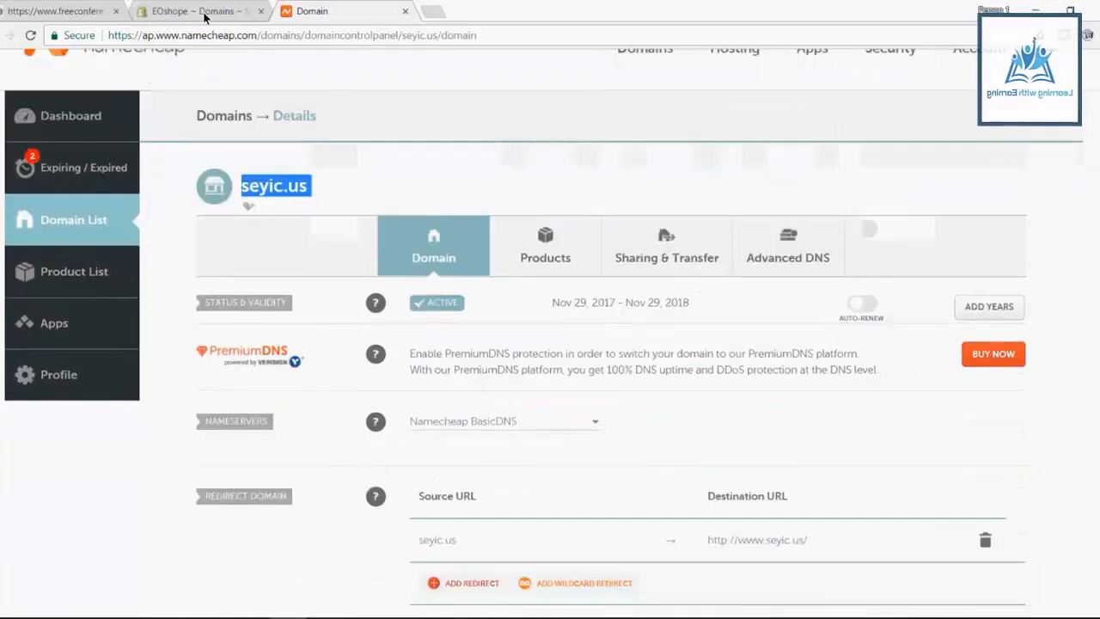
Switch back to Shopify and submit seyic.us as the existing domain to connect
{"action": "left_click", "coordinate": [204, 13]}
{"action": "left_click", "coordinate": [610, 266]}
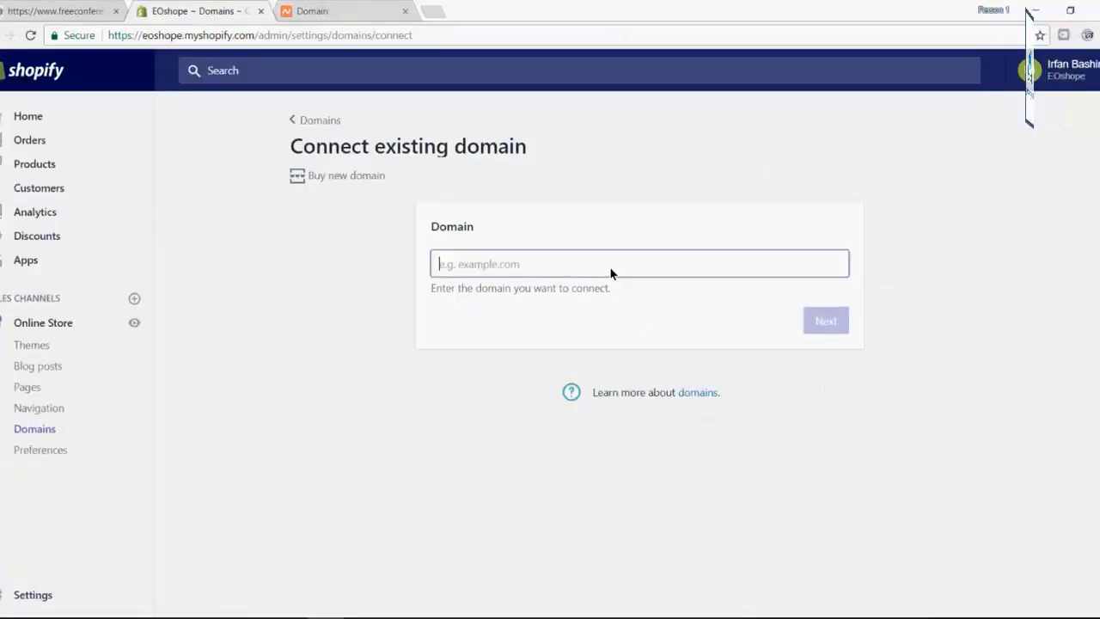
{"action": "key", "text": "ctrl+v"}
{"action": "left_click", "coordinate": [819, 320]}
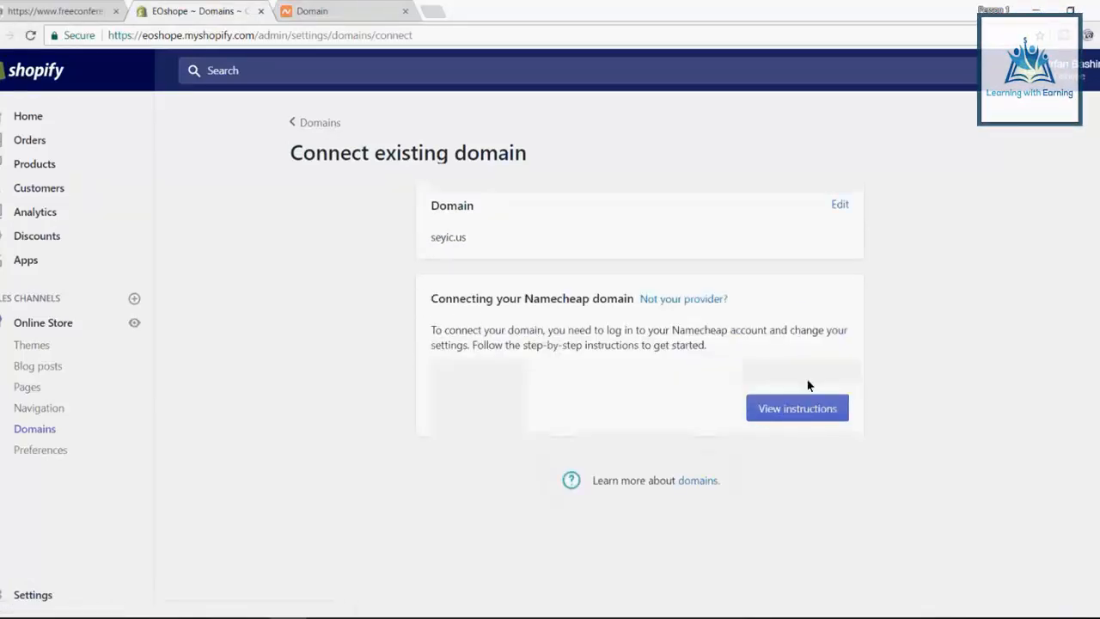
Open Shopify's connection instructions for the Namecheap domain and read them through step 2
{"action": "left_click", "coordinate": [793, 403]}
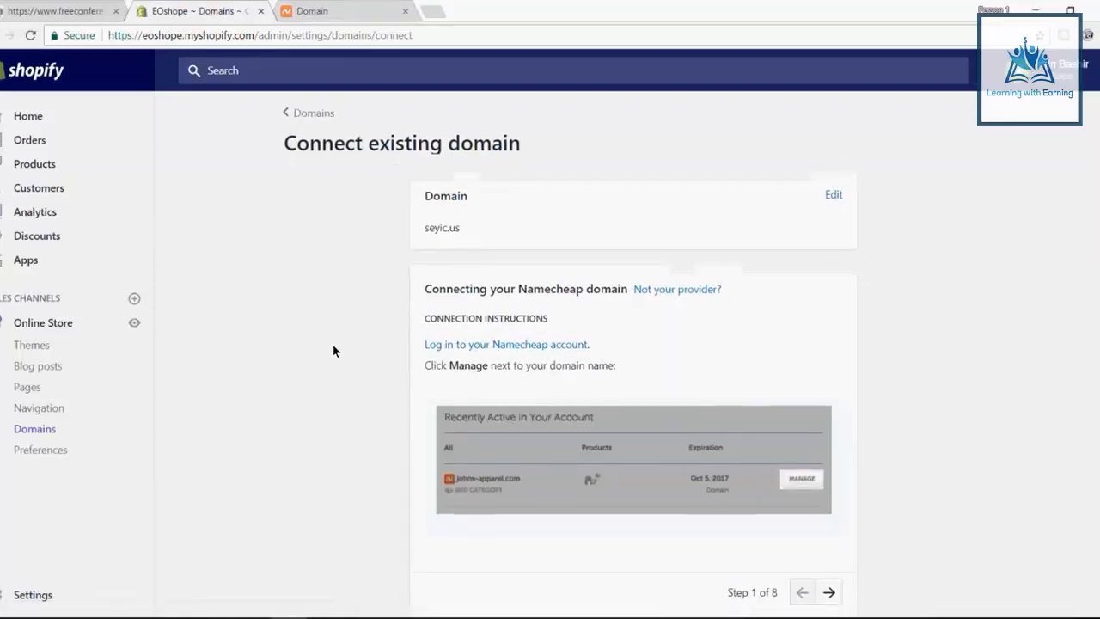
{"action": "scroll", "coordinate": [333, 351], "scroll_direction": "down", "scroll_amount": 1}
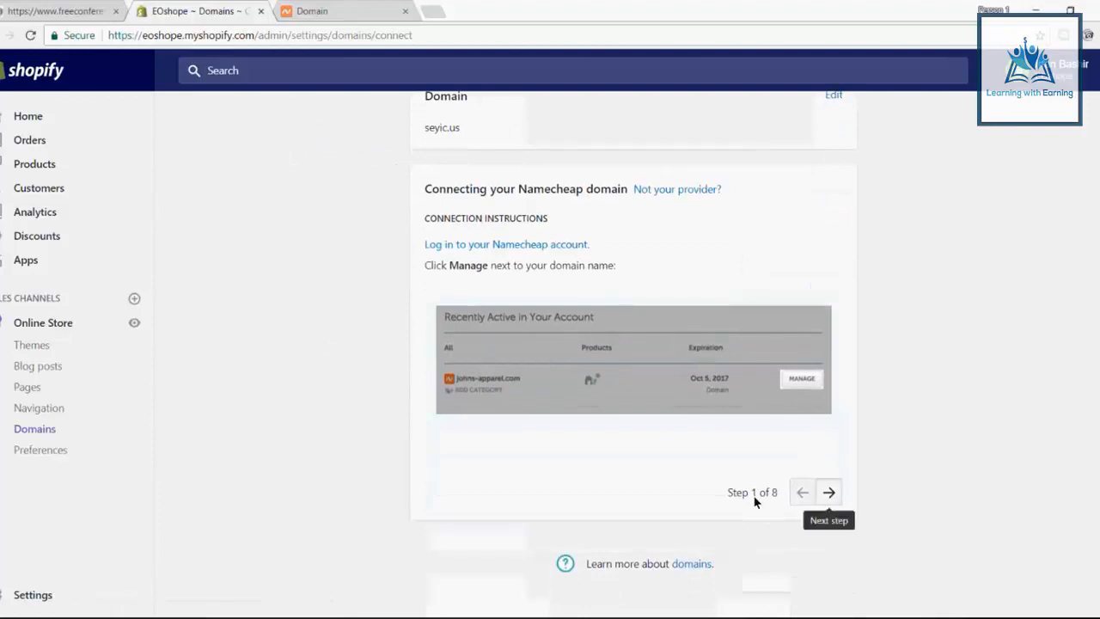
{"action": "left_click", "coordinate": [829, 492]}
{"action": "scroll", "coordinate": [683, 482], "scroll_direction": "down", "scroll_amount": 1}
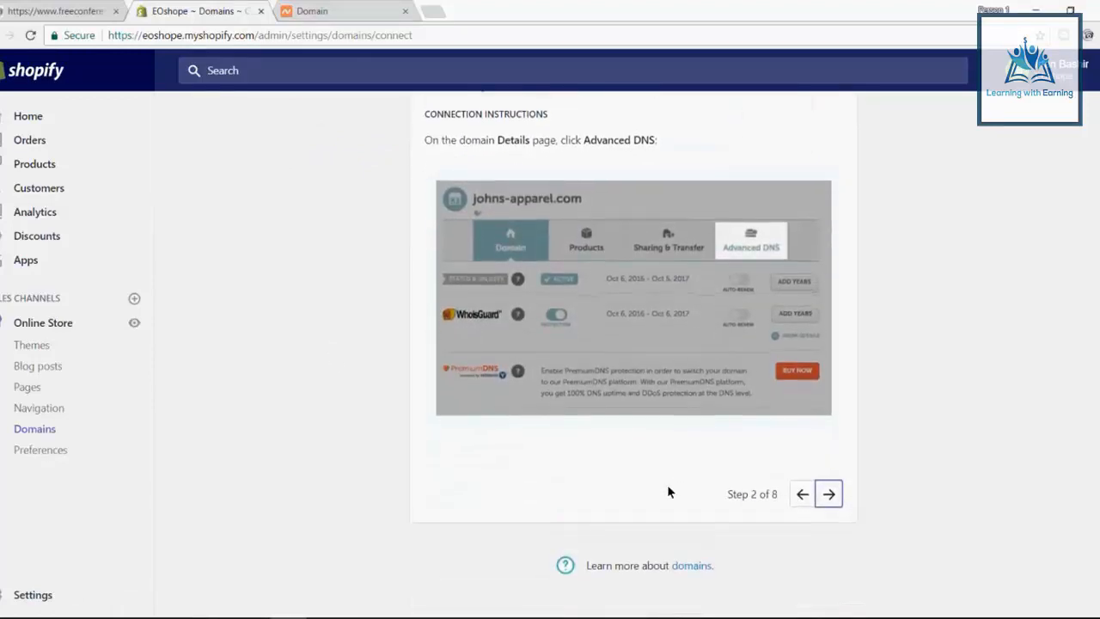
{"action": "scroll", "coordinate": [667, 487], "scroll_direction": "up", "scroll_amount": 2}
{"action": "scroll", "coordinate": [664, 489], "scroll_direction": "down", "scroll_amount": 2}
{"action": "scroll", "coordinate": [649, 477], "scroll_direction": "up", "scroll_amount": 2}
{"action": "scroll", "coordinate": [636, 460], "scroll_direction": "down", "scroll_amount": 2}
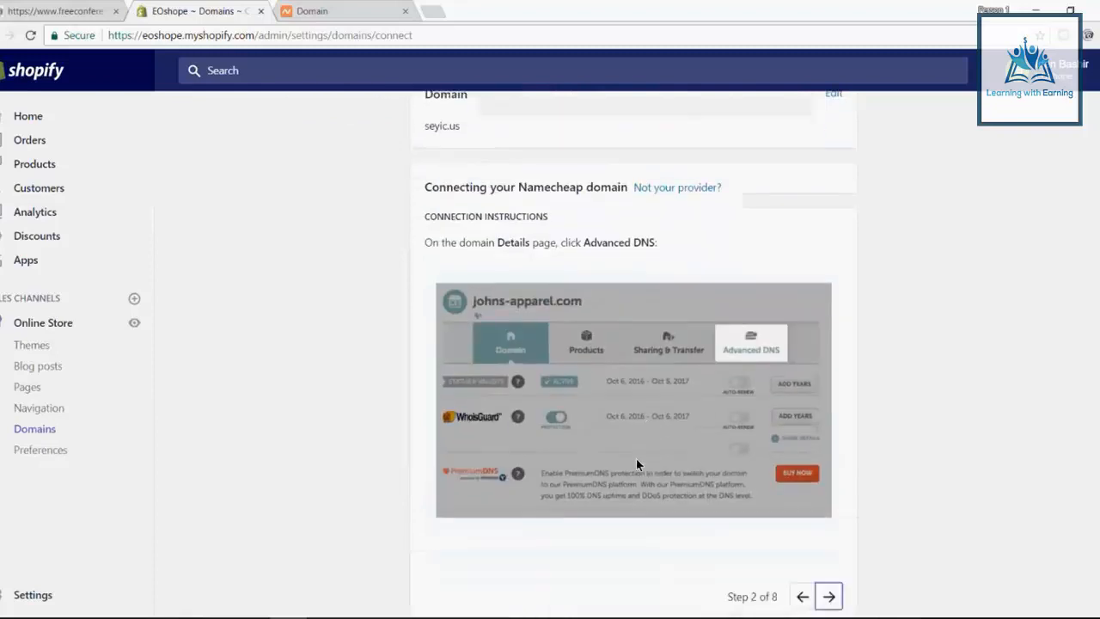
{"action": "scroll", "coordinate": [633, 460], "scroll_direction": "up", "scroll_amount": 2}
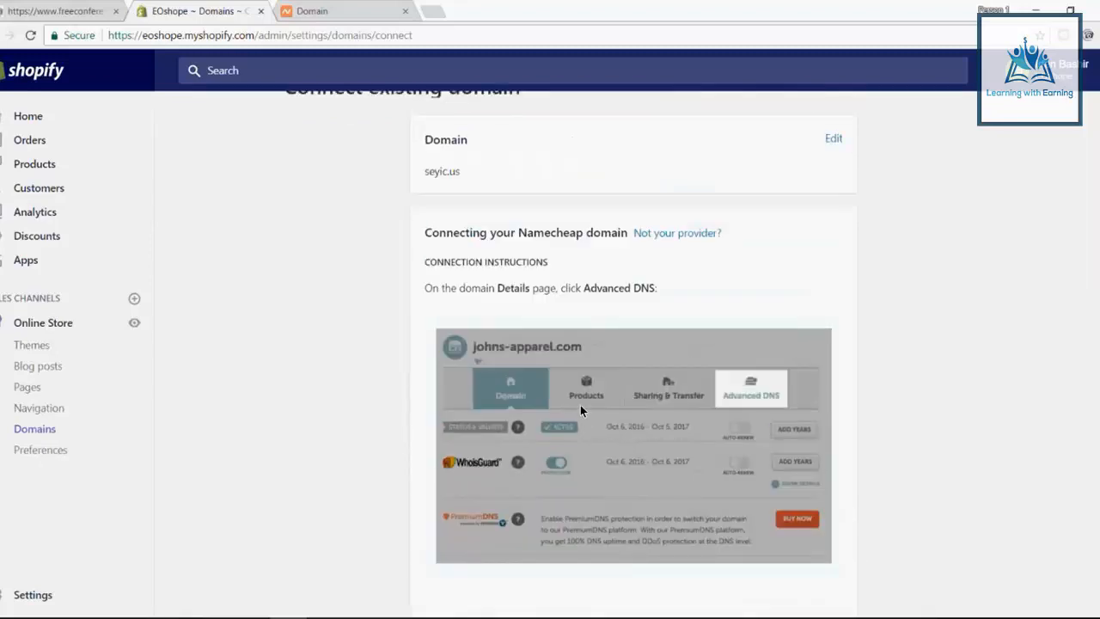
{"action": "scroll", "coordinate": [580, 405], "scroll_direction": "down", "scroll_amount": 1}
Switch to Namecheap and open the Advanced DNS settings of seyic.us
{"action": "left_click", "coordinate": [310, 11]}
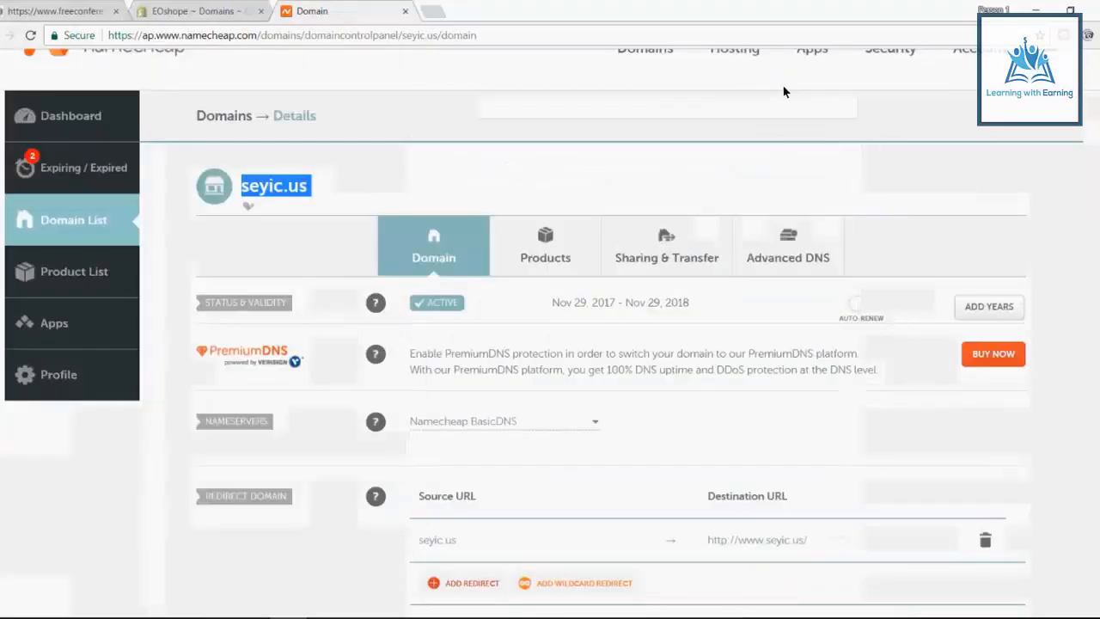
{"action": "scroll", "coordinate": [782, 84], "scroll_direction": "up", "scroll_amount": 1}
{"action": "scroll", "coordinate": [783, 84], "scroll_direction": "up", "scroll_amount": 1}
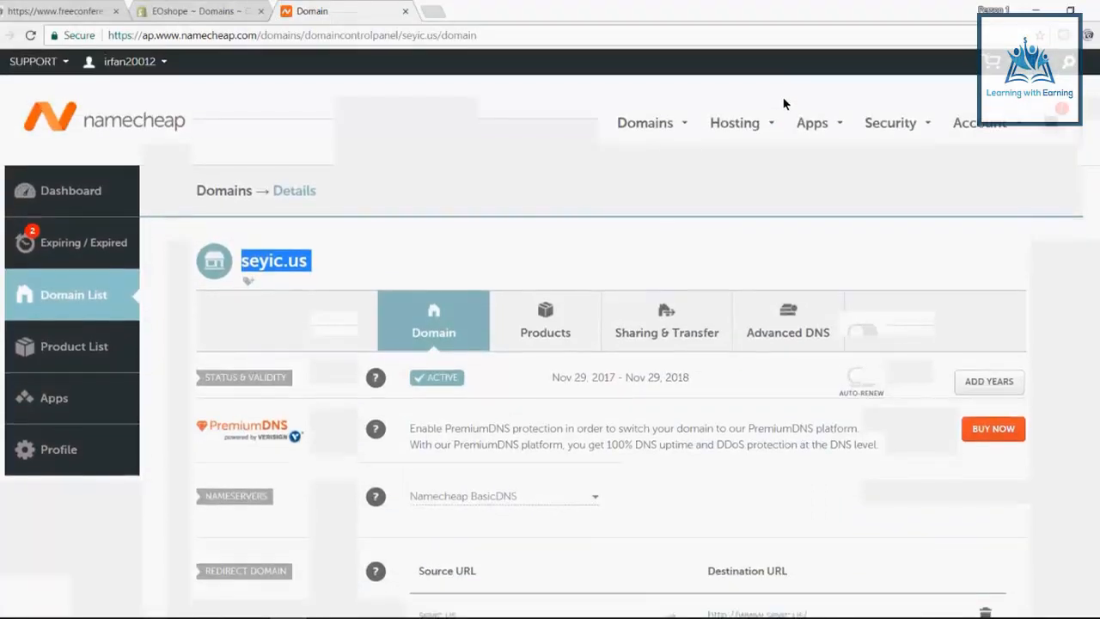
{"action": "scroll", "coordinate": [783, 92], "scroll_direction": "down", "scroll_amount": 3}
{"action": "scroll", "coordinate": [783, 103], "scroll_direction": "up", "scroll_amount": 2}
{"action": "left_click", "coordinate": [781, 170]}
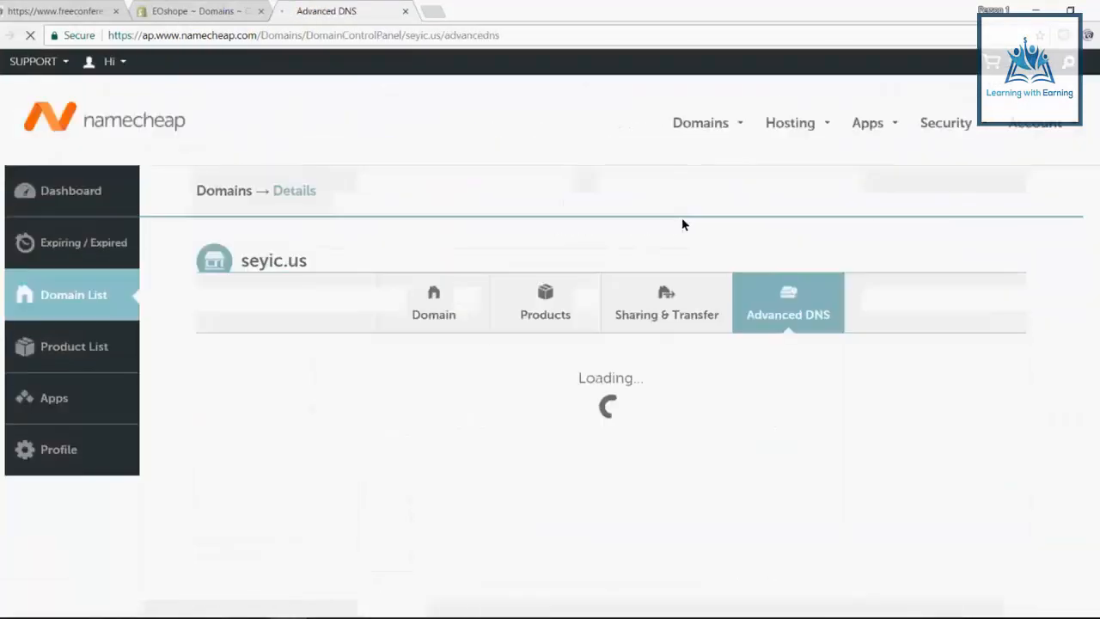
{"action": "scroll", "coordinate": [484, 333], "scroll_direction": "down", "scroll_amount": 1}
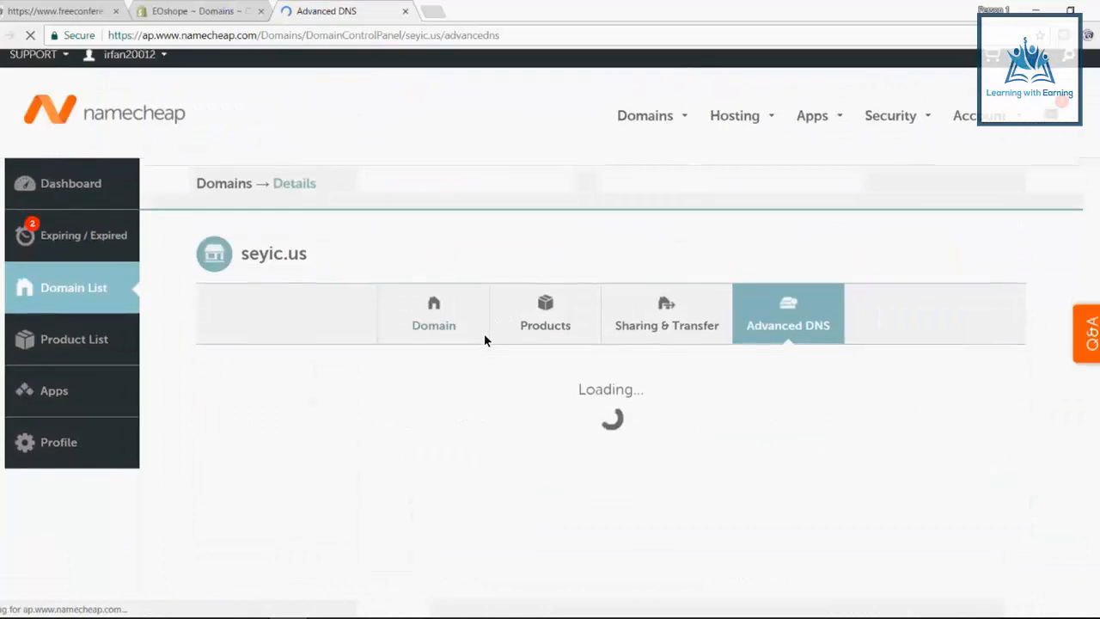
{"action": "scroll", "coordinate": [601, 176], "scroll_direction": "down", "scroll_amount": 1}
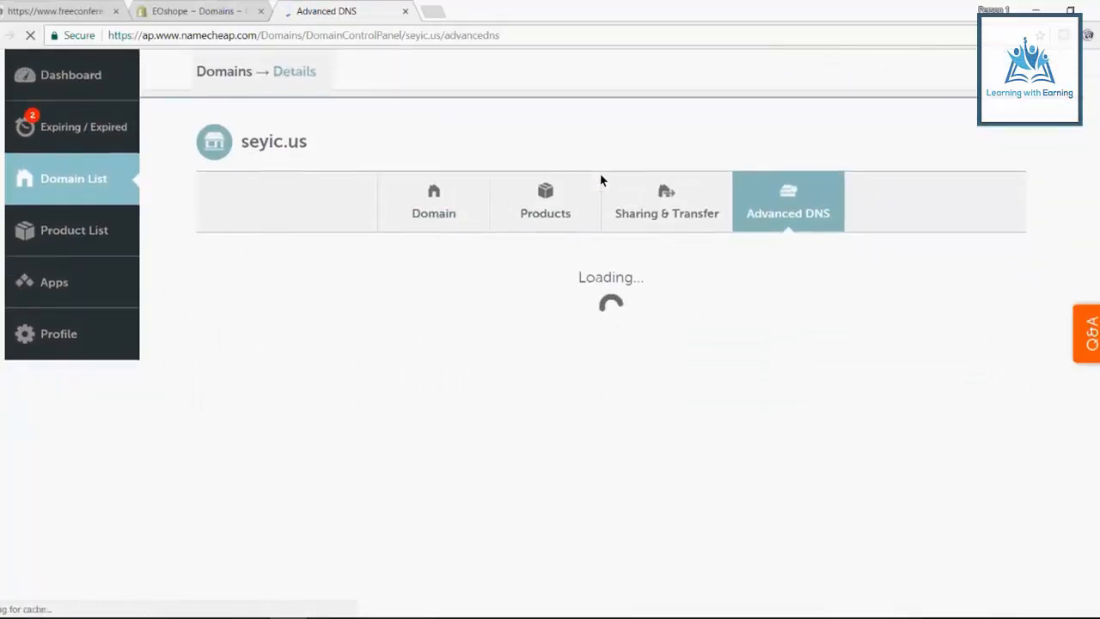
Advance Shopify's instructions to step 3 and add a new host record to seyic.us in Namecheap
{"action": "left_click", "coordinate": [220, 9]}
{"action": "scroll", "coordinate": [855, 466], "scroll_direction": "down", "scroll_amount": 1}
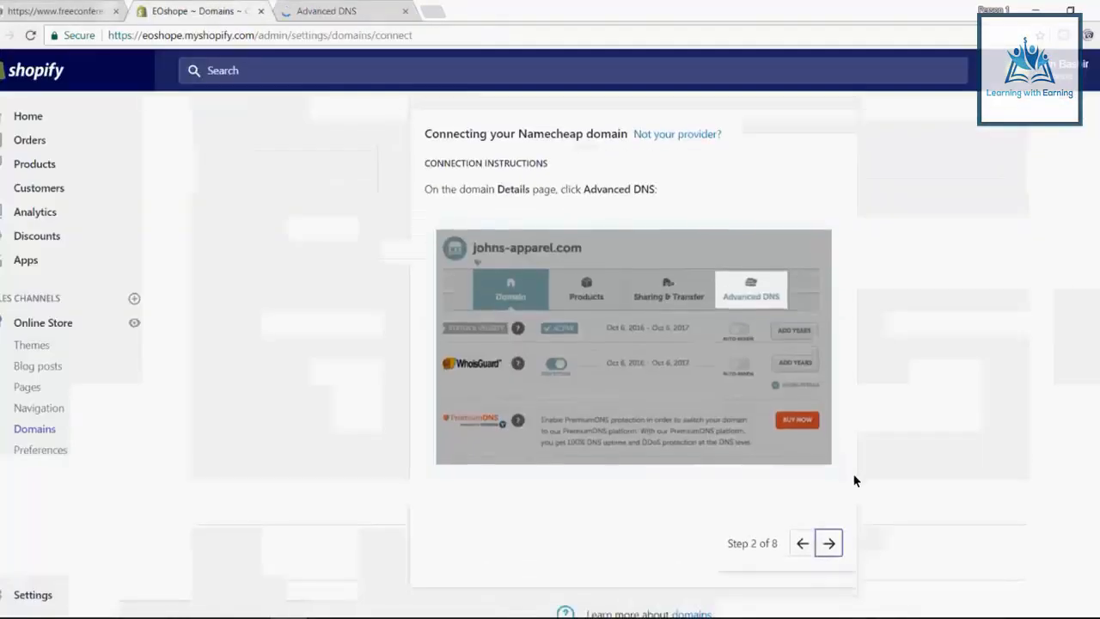
{"action": "left_click", "coordinate": [829, 492]}
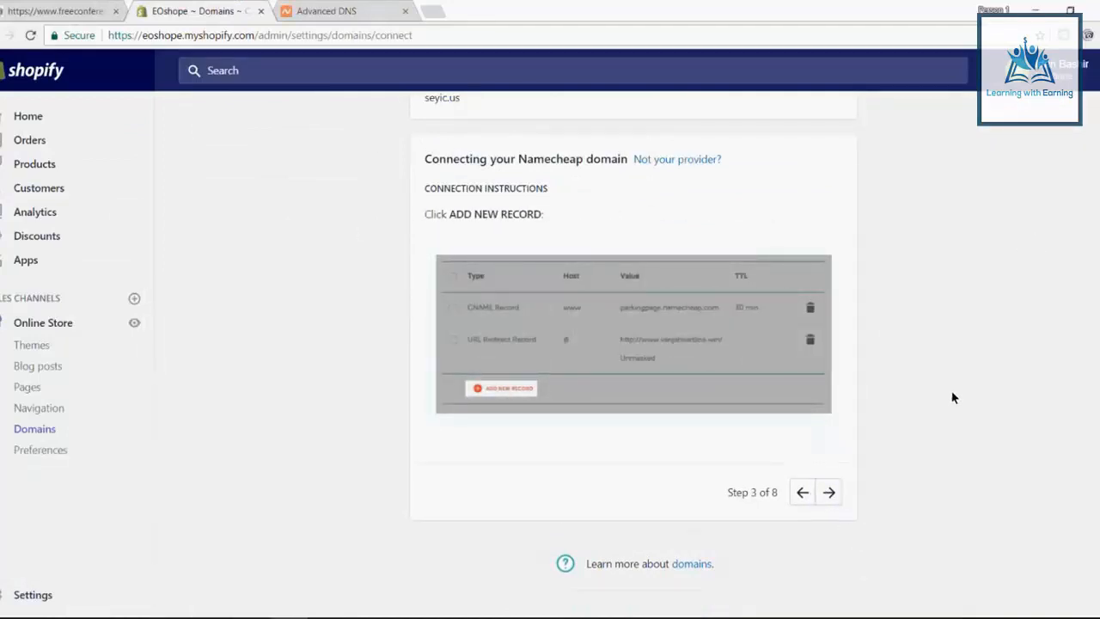
{"action": "left_click", "coordinate": [327, 8]}
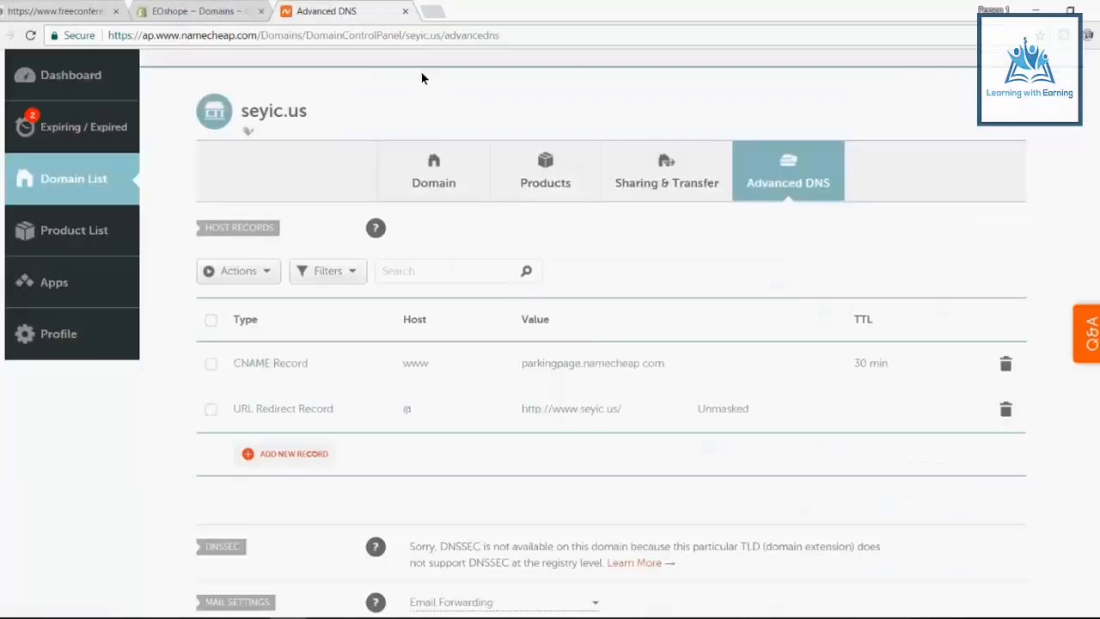
{"action": "left_click", "coordinate": [287, 459]}
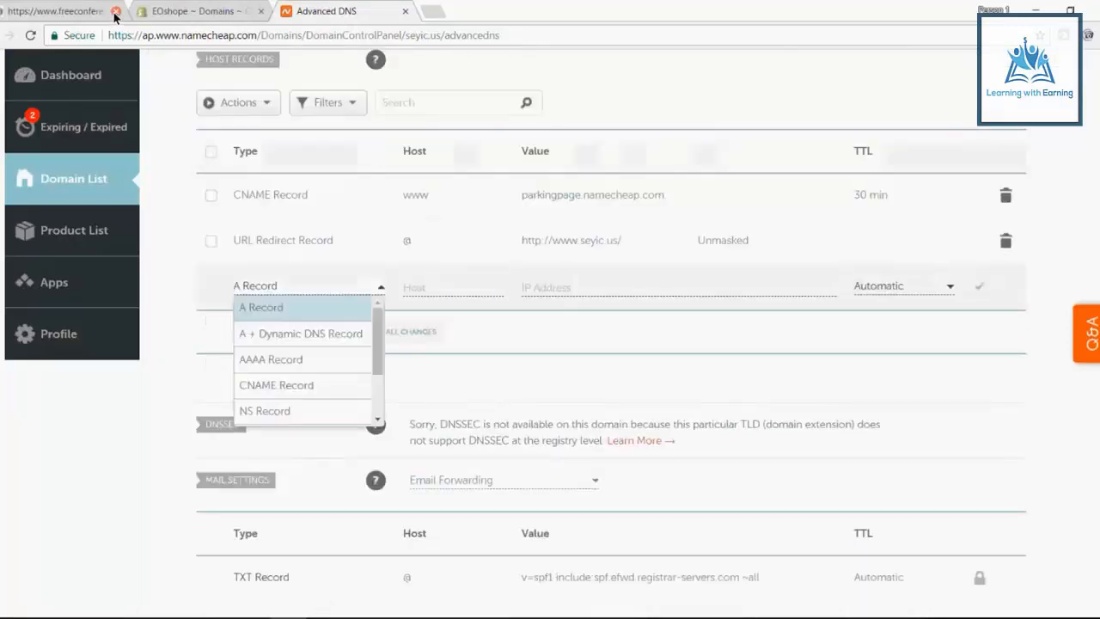
Advance Shopify's instructions to step 4 and set the new Namecheap host record's type to A Record
{"action": "left_click", "coordinate": [189, 11]}
{"action": "left_click", "coordinate": [828, 491]}
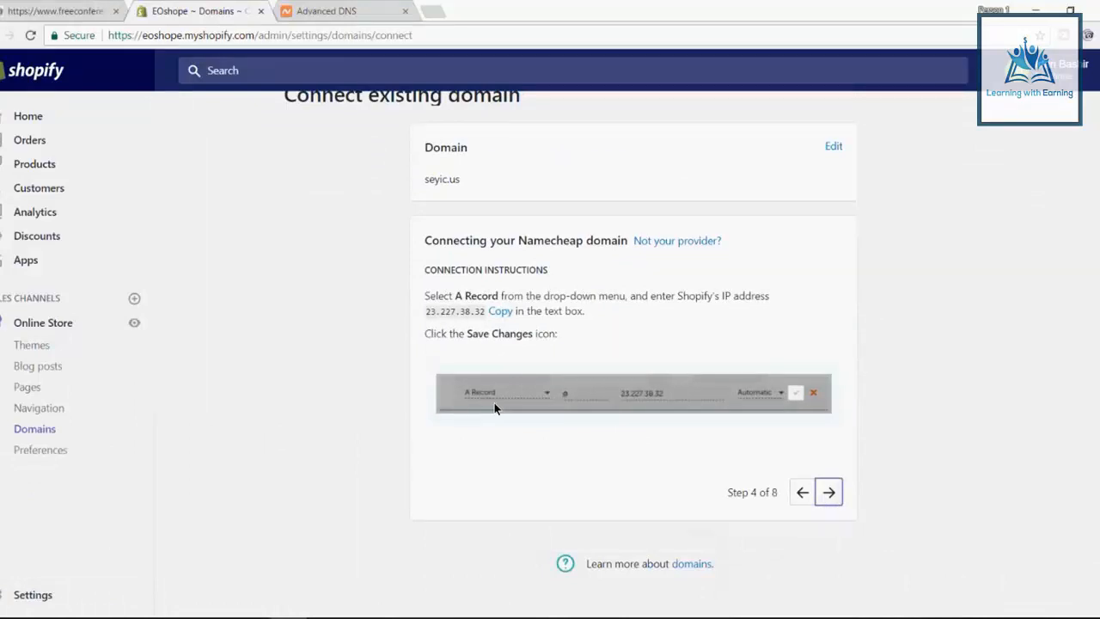
{"action": "left_click", "coordinate": [345, 10]}
{"action": "left_click", "coordinate": [297, 311]}
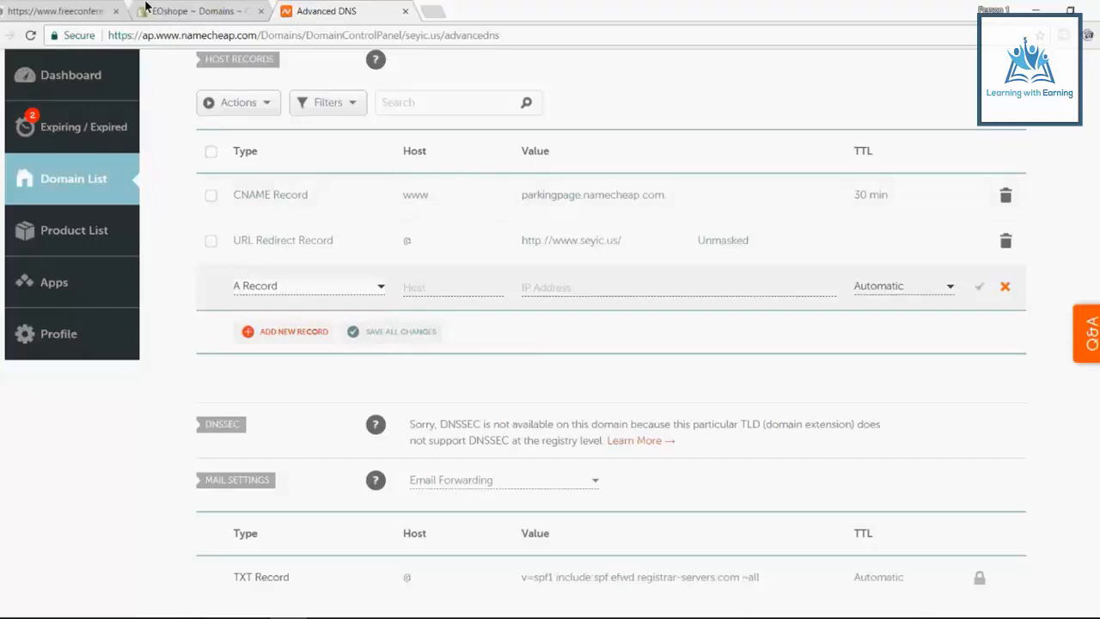
Copy Shopify's IP address and fill in the new Namecheap A Record with host @ and value 23.227.38.32
{"action": "left_click", "coordinate": [206, 10]}
{"action": "left_click", "coordinate": [500, 311]}
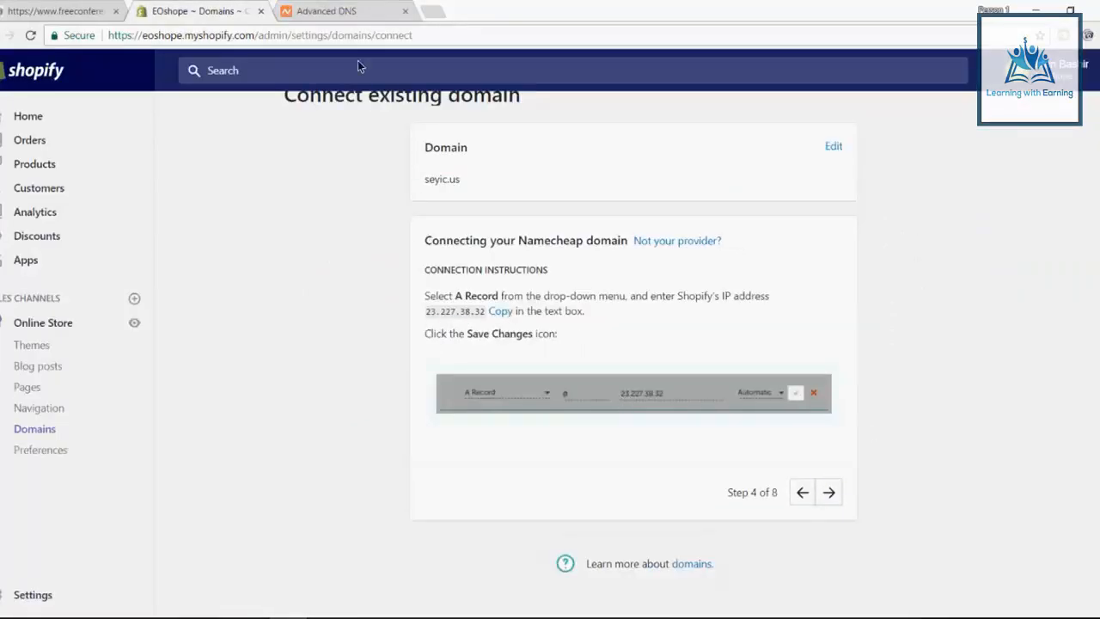
{"action": "left_click", "coordinate": [327, 11]}
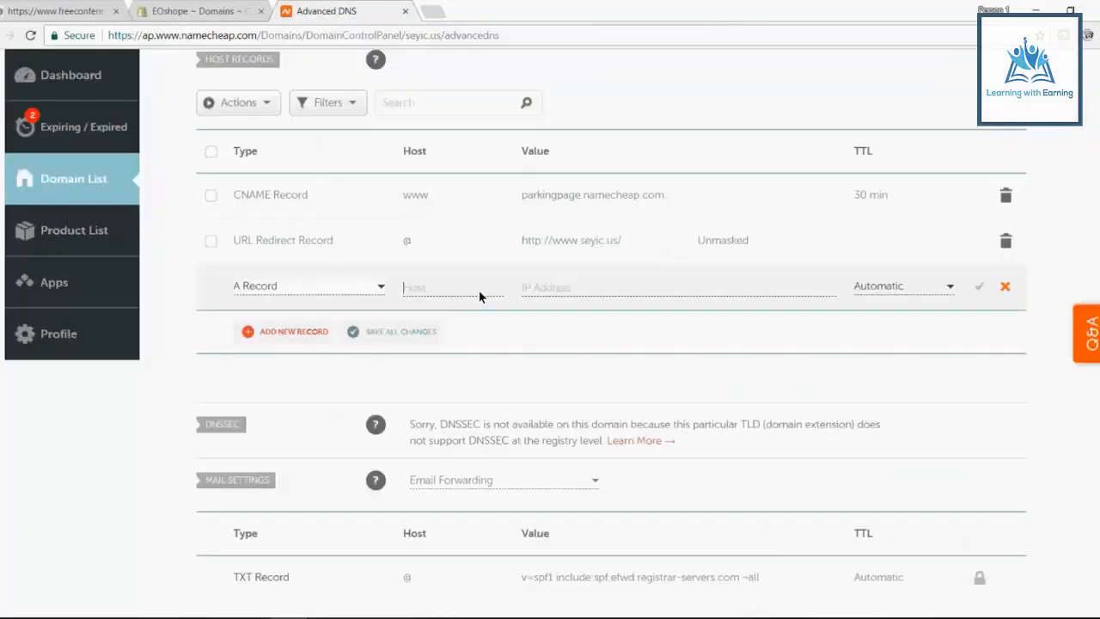
{"action": "type", "text": "@"}
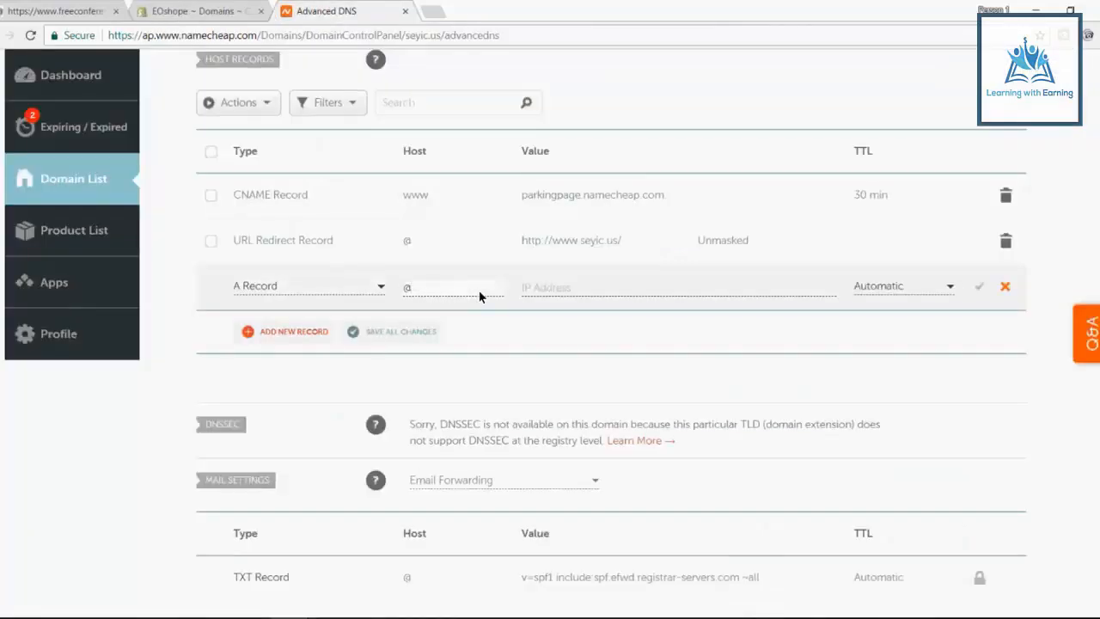
{"action": "left_click", "coordinate": [570, 287]}
{"action": "type", "text": "23.227.38.32"}
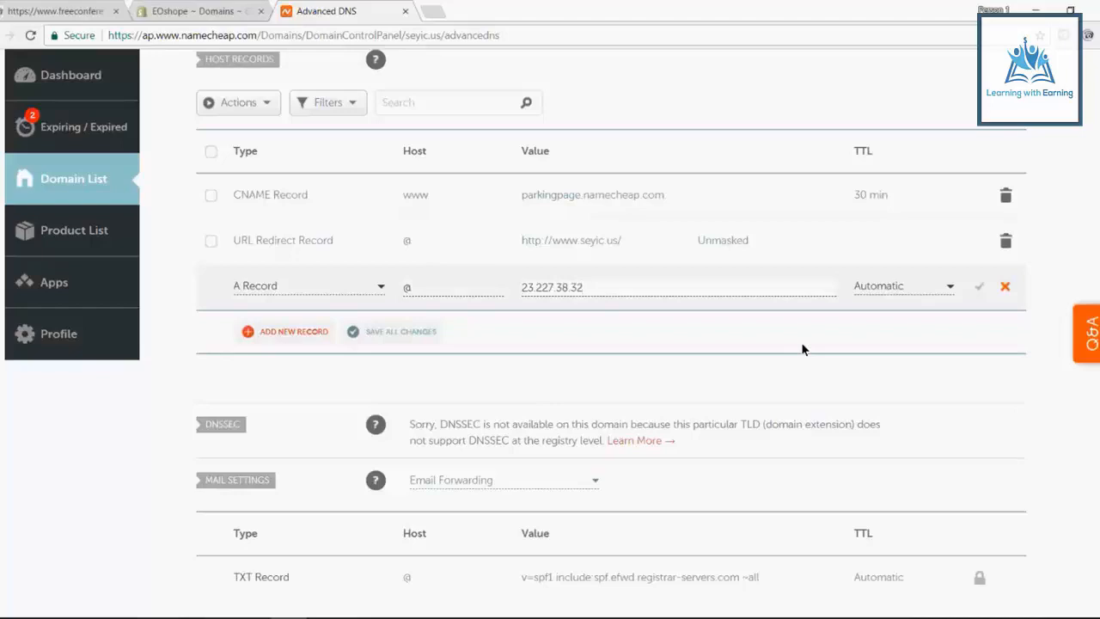
Compare the IP address with Shopify's step 4 instructions and save the new A Record in Namecheap
{"action": "left_click", "coordinate": [196, 11]}
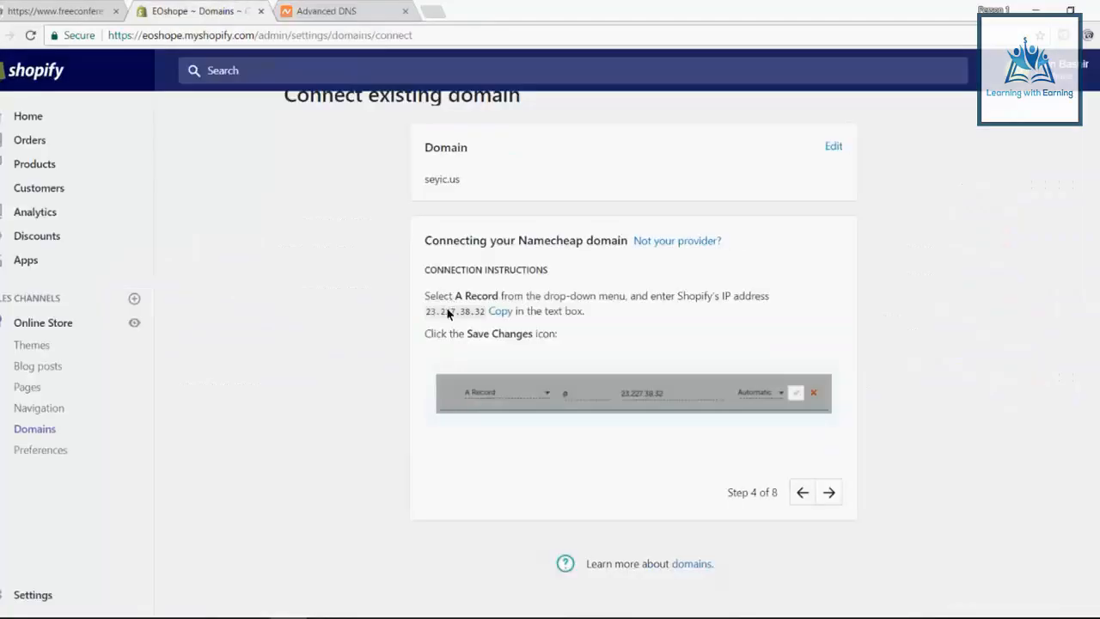
{"action": "left_click_drag", "start_coordinate": [468, 316], "coordinate": [426, 311]}
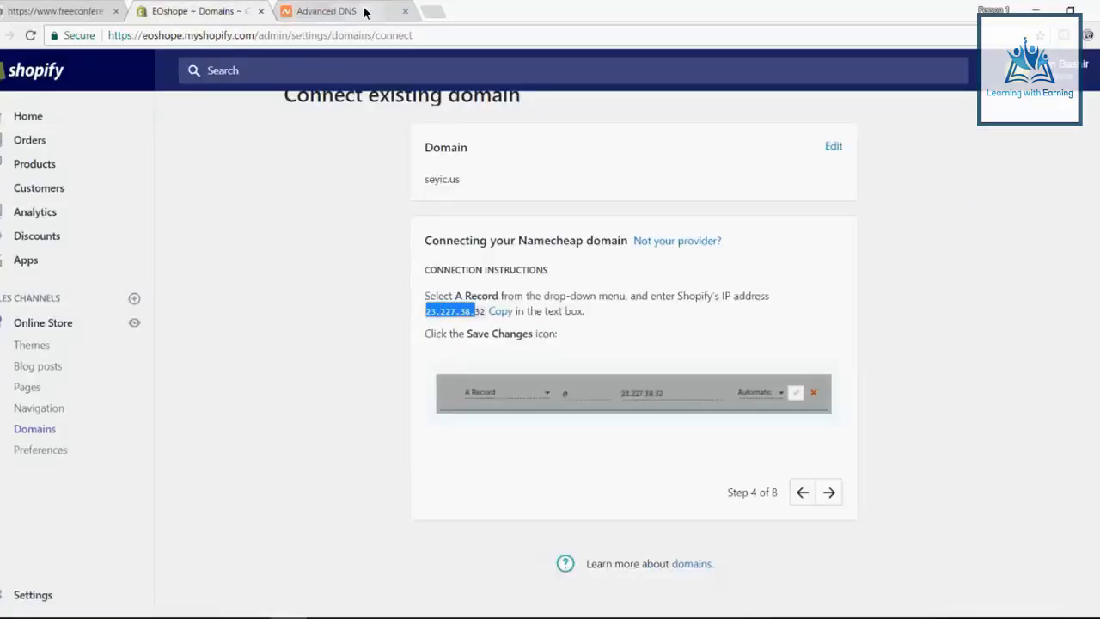
{"action": "left_click", "coordinate": [365, 12]}
{"action": "left_click", "coordinate": [981, 287]}
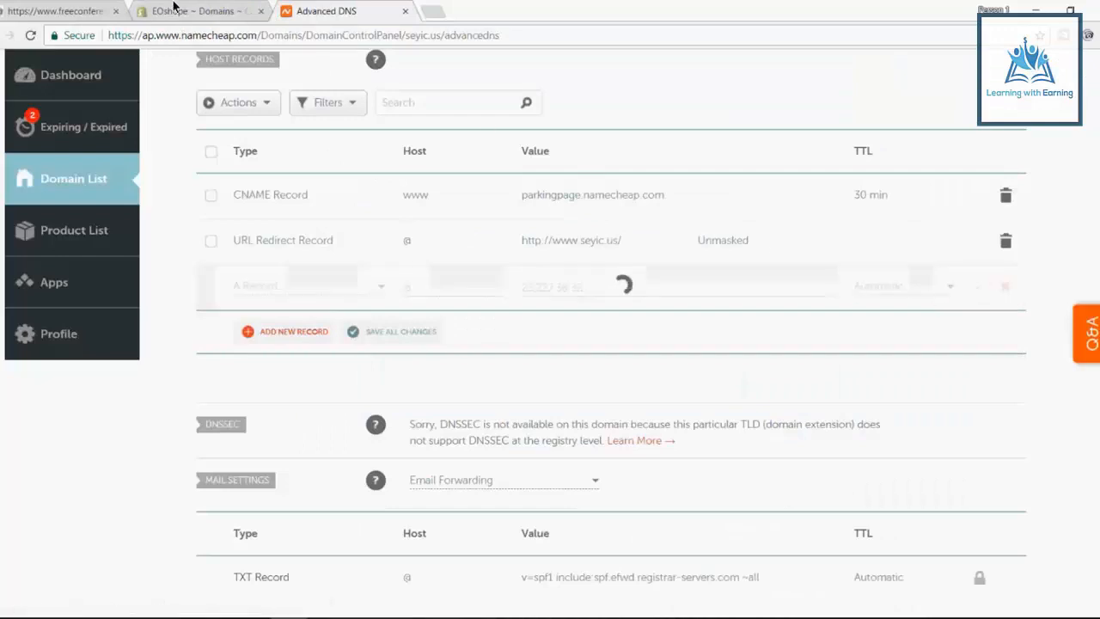
Advance Shopify's connection instructions to step 5 and read what to do with the default URL Redirect Record
{"action": "left_click", "coordinate": [175, 10]}
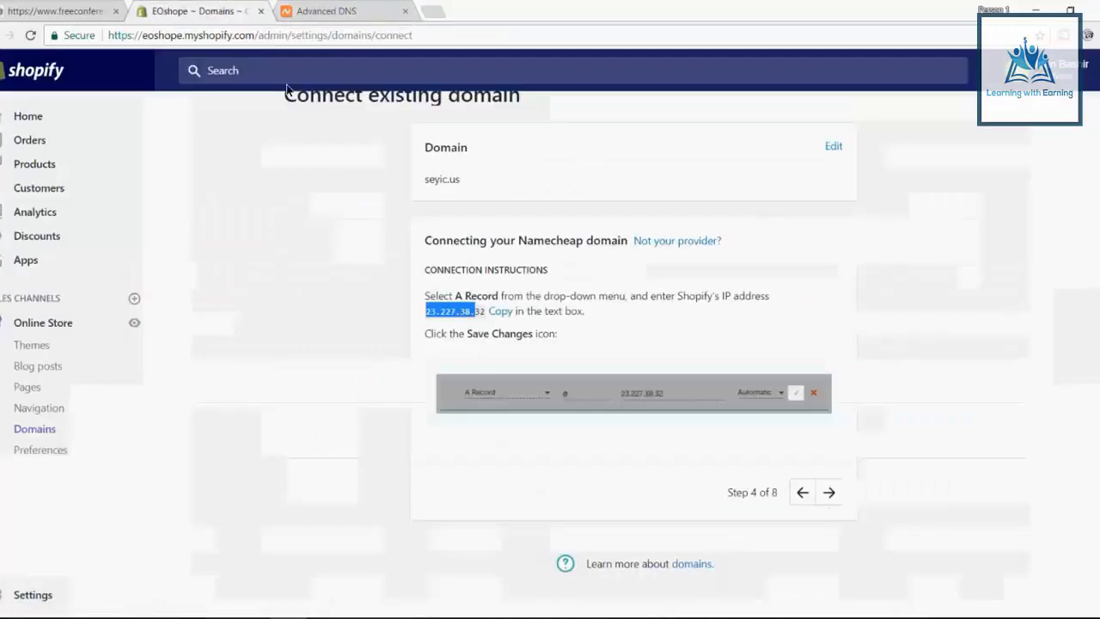
{"action": "left_click", "coordinate": [830, 493]}
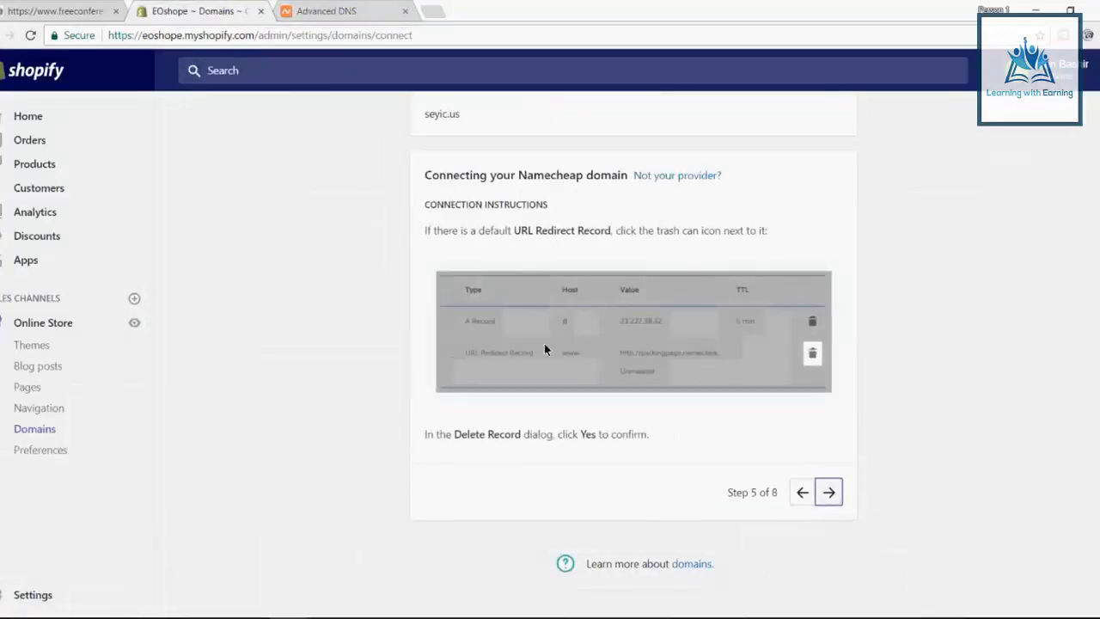
{"action": "left_click_drag", "start_coordinate": [520, 230], "coordinate": [700, 231]}
{"action": "left_click", "coordinate": [511, 241]}
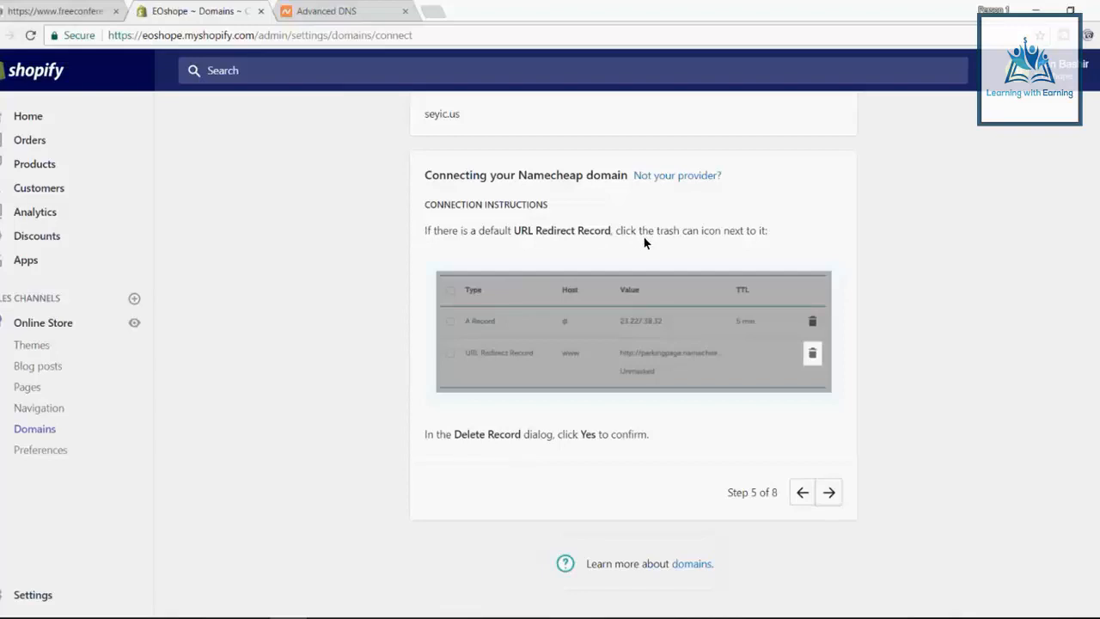
Delete the URL Redirect Record from the seyic.us host records in Namecheap, rechecking Shopify's step 5 first
{"action": "left_click", "coordinate": [327, 10]}
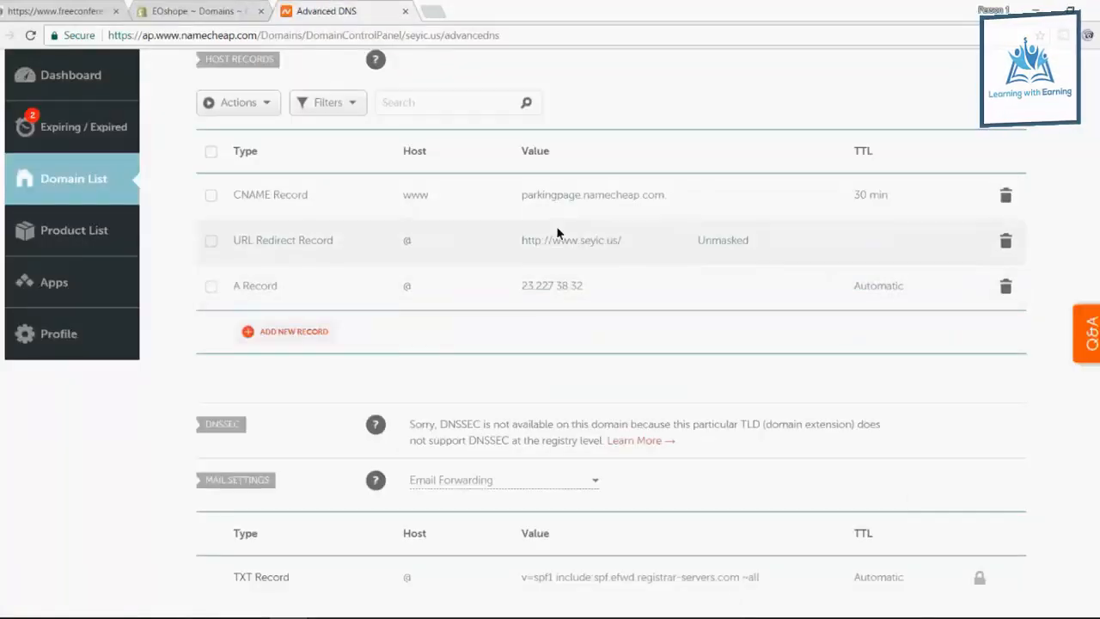
{"action": "left_click", "coordinate": [200, 7]}
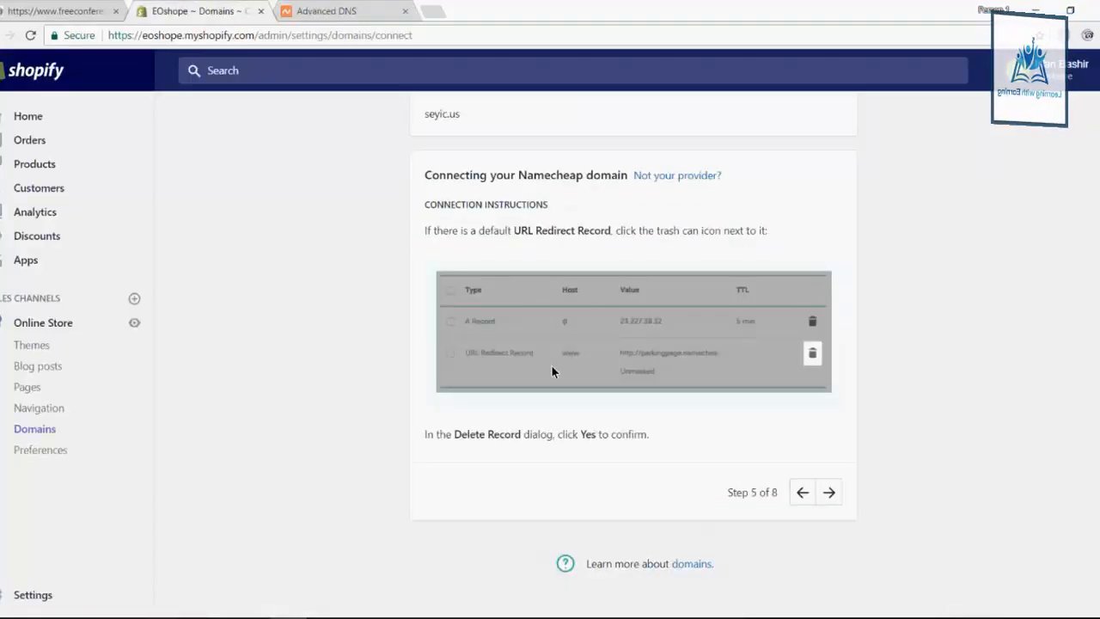
{"action": "left_click", "coordinate": [327, 9]}
{"action": "left_click", "coordinate": [1006, 245]}
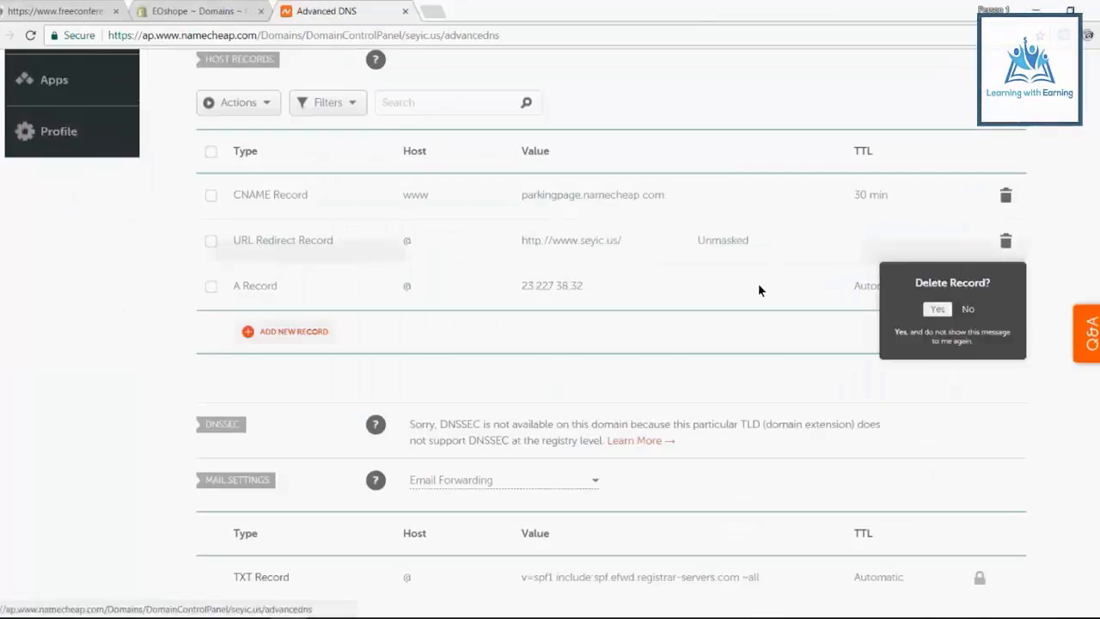
{"action": "left_click", "coordinate": [935, 307]}
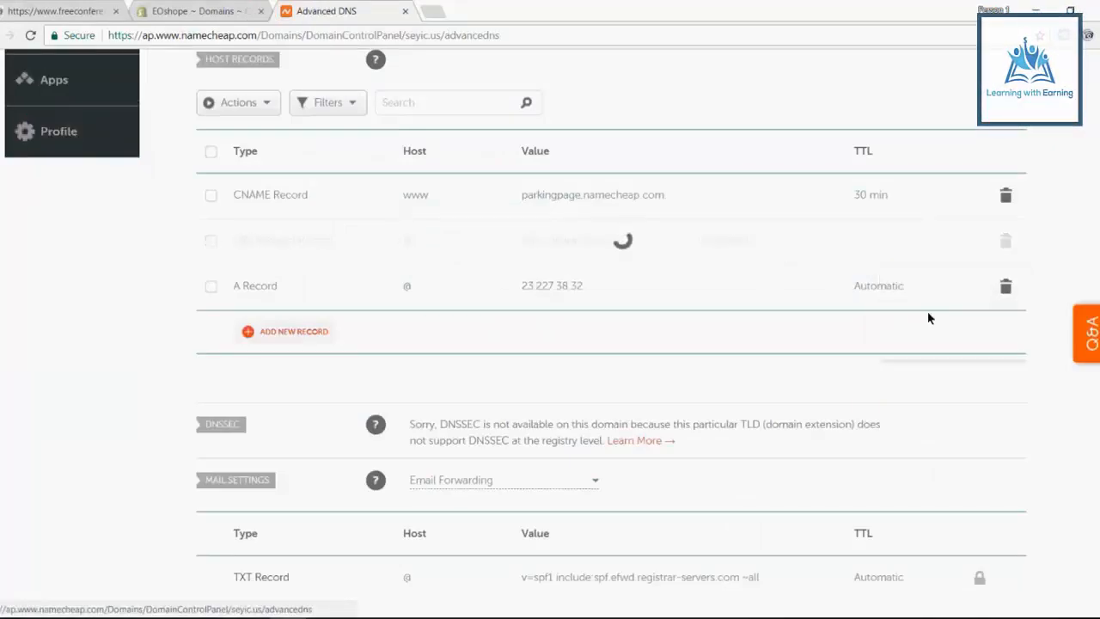
Advance Shopify's instructions to step 7 and set the Namecheap CNAME Record's value to shops.myshopify.com
{"action": "left_click", "coordinate": [197, 7]}
{"action": "left_click", "coordinate": [829, 491]}
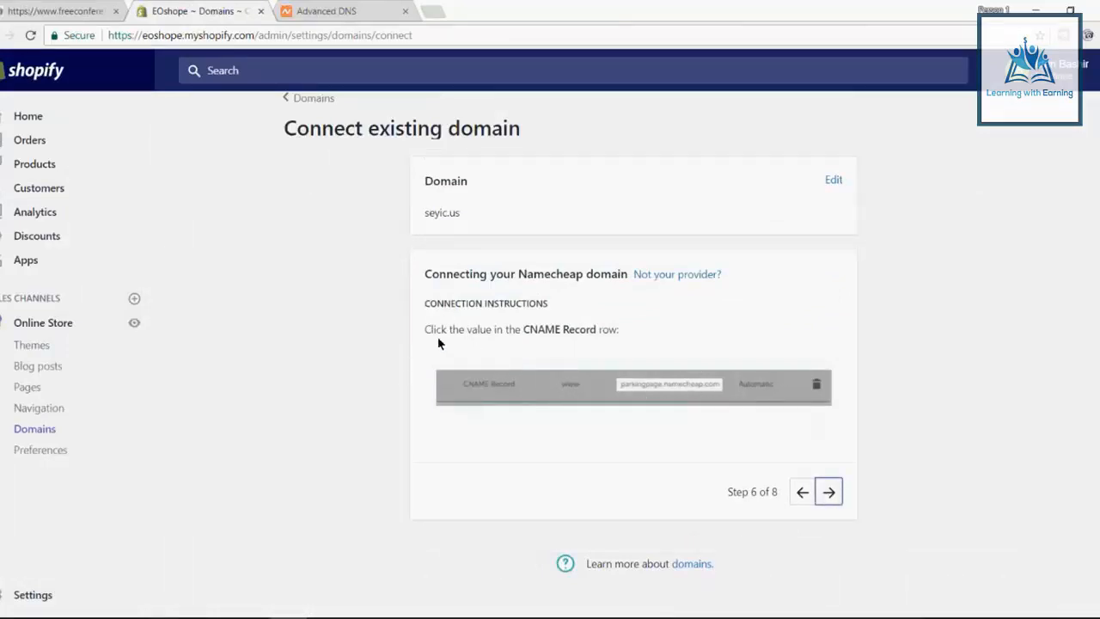
{"action": "left_click", "coordinate": [830, 492]}
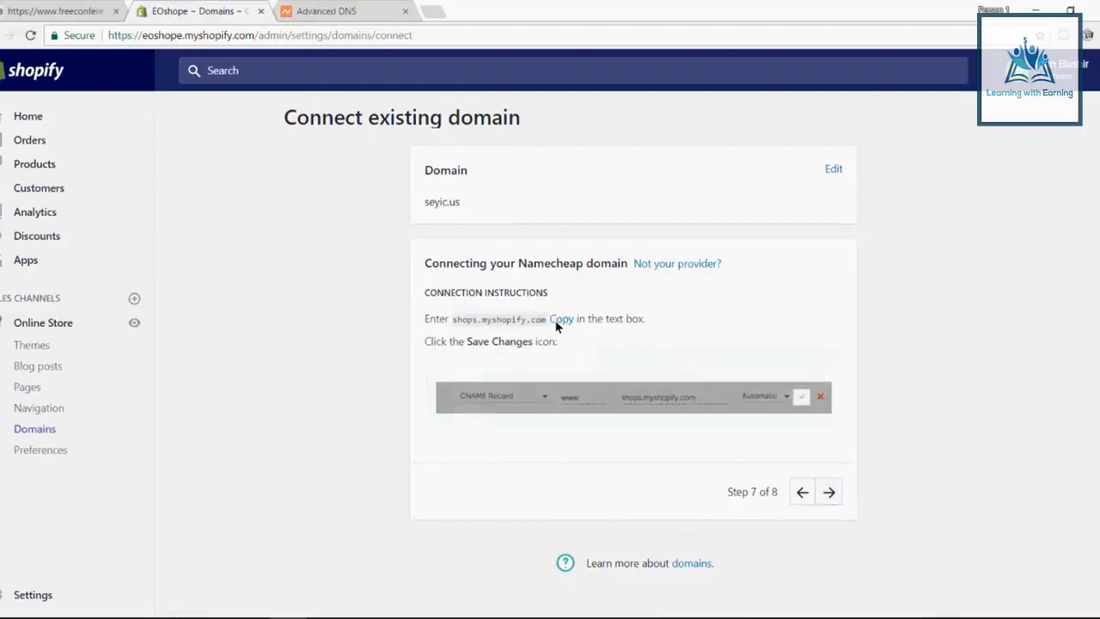
{"action": "left_click", "coordinate": [361, 11]}
{"action": "left_click", "coordinate": [646, 200]}
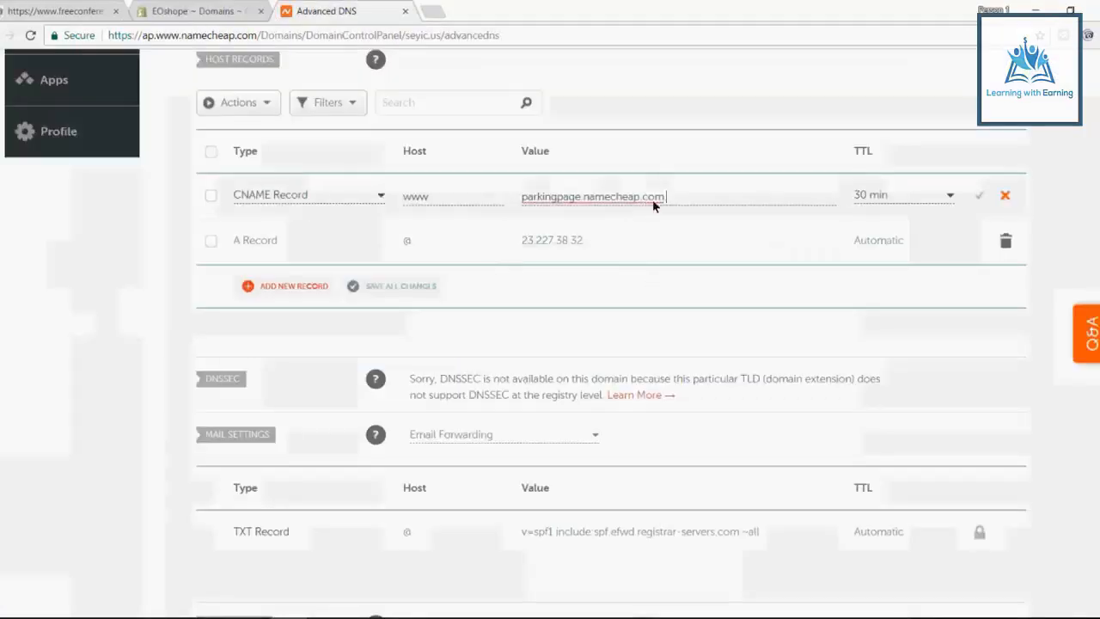
{"action": "key", "text": "ctrl+a"}
{"action": "type", "text": "shops.myshopify.com"}
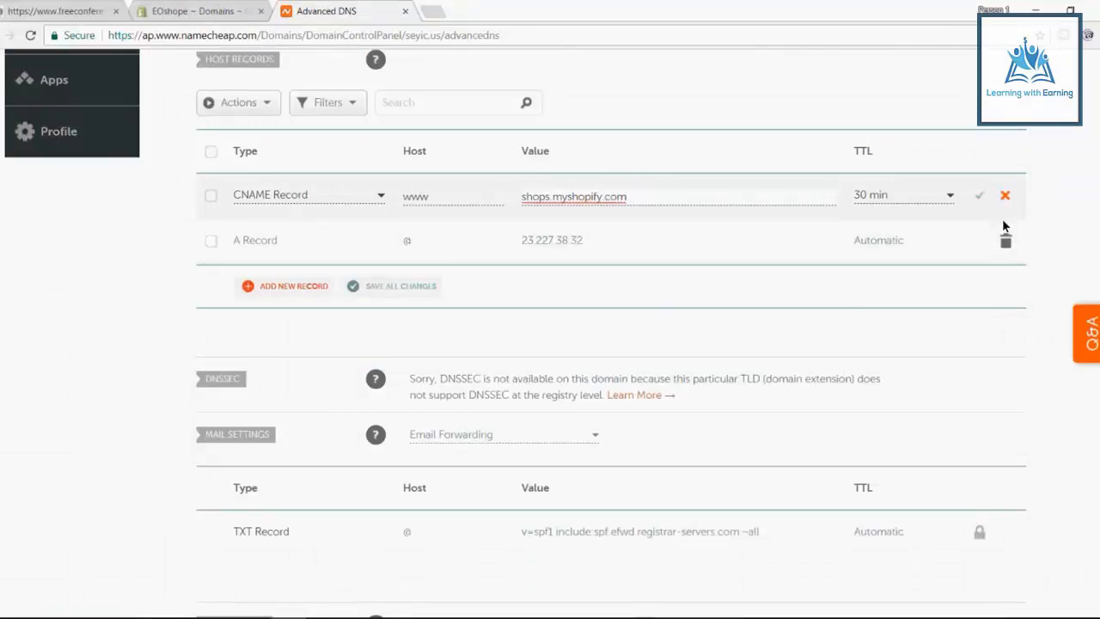
Recheck Shopify's step 7, set the Namecheap CNAME Record's TTL to Automatic and save the record
{"action": "left_click", "coordinate": [198, 11]}
{"action": "left_click", "coordinate": [290, 14]}
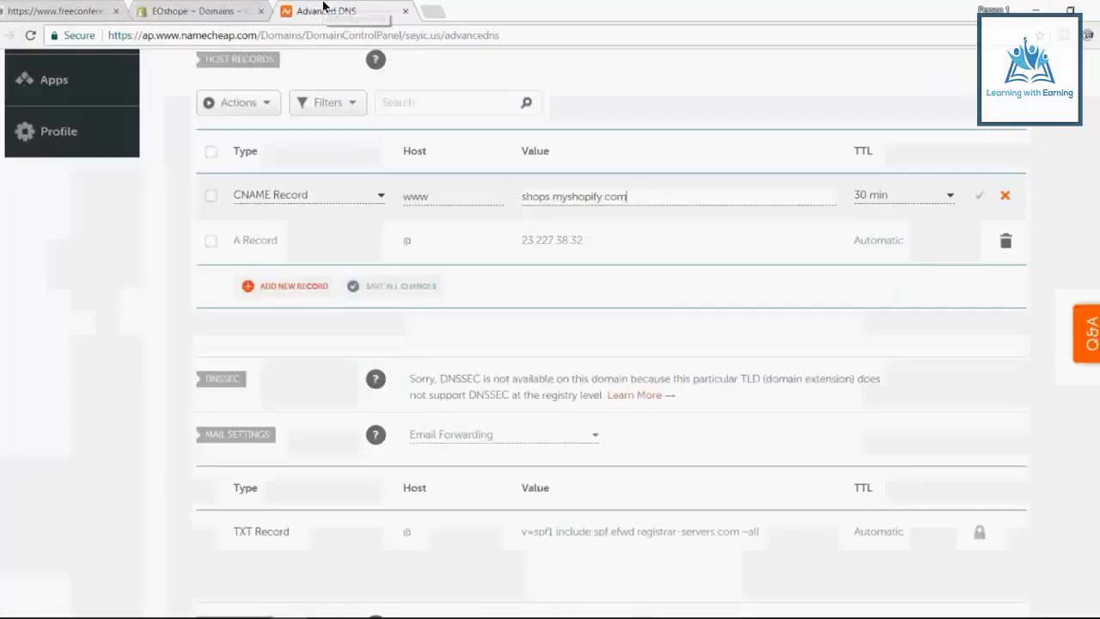
{"action": "left_click", "coordinate": [933, 195]}
{"action": "left_click", "coordinate": [909, 211]}
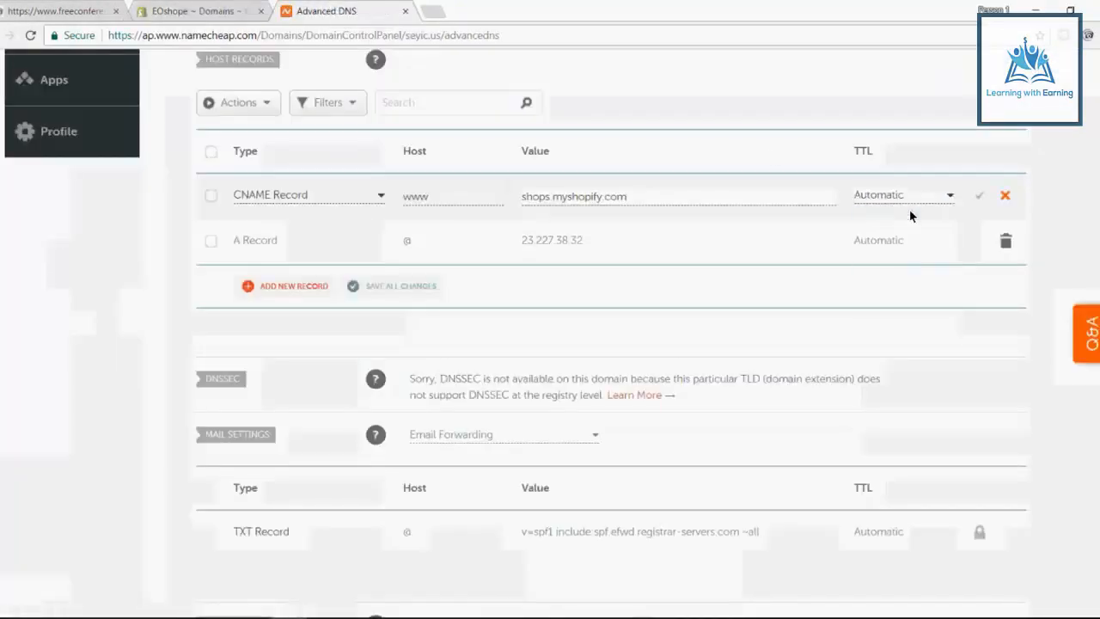
{"action": "left_click", "coordinate": [979, 197]}
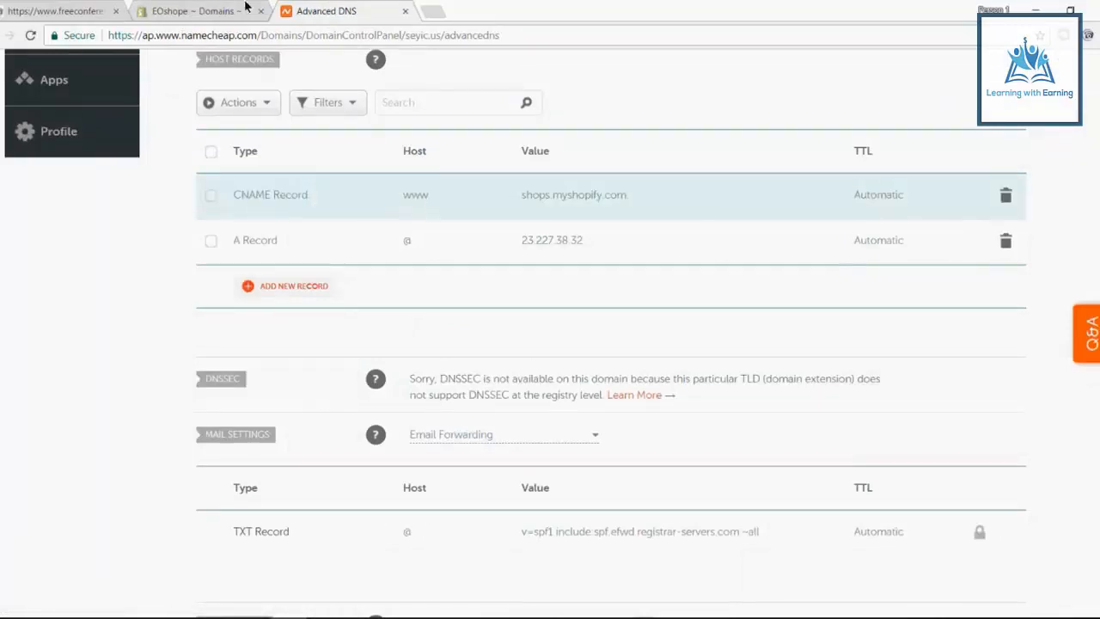
Advance Shopify's instructions to the last step, review the Namecheap host records and start verifying the domain connection
{"action": "left_click", "coordinate": [219, 10]}
{"action": "left_click", "coordinate": [829, 493]}
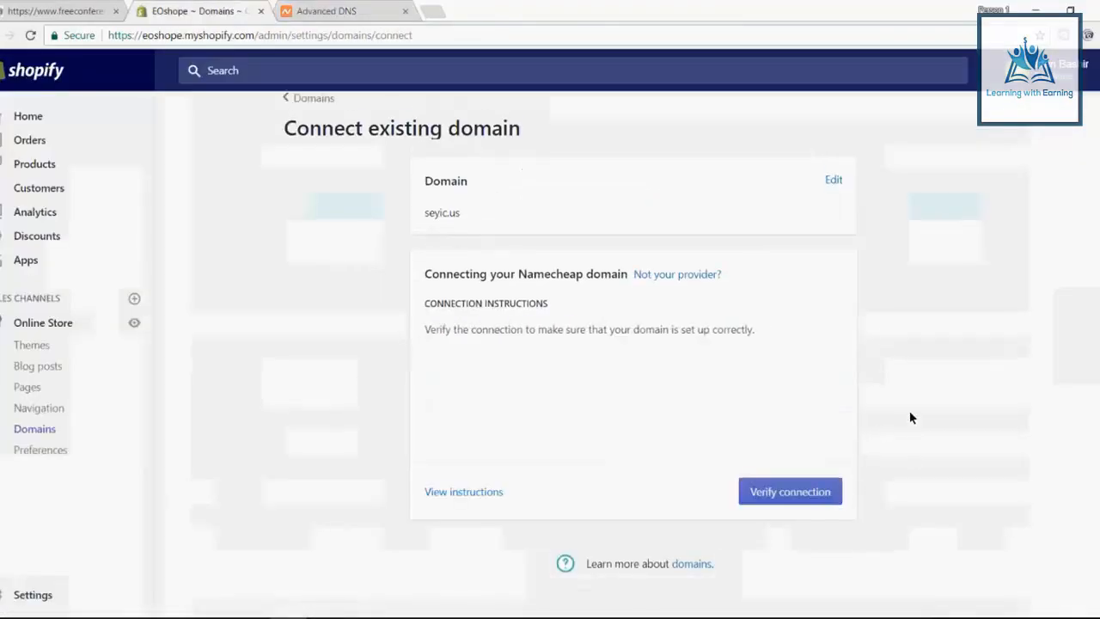
{"action": "left_click", "coordinate": [322, 9]}
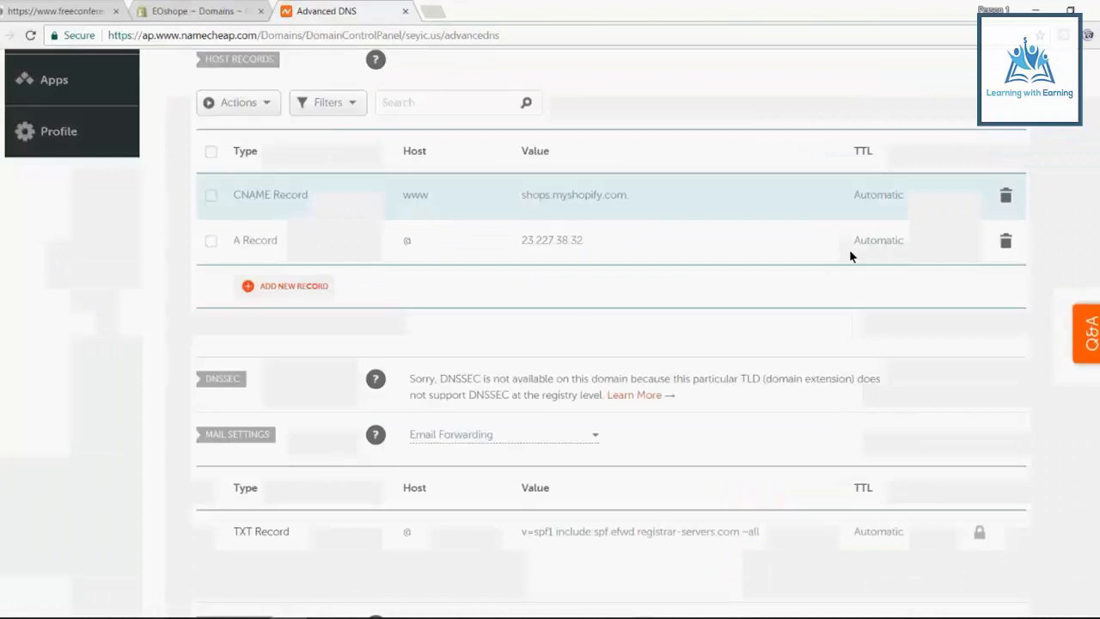
{"action": "left_click", "coordinate": [220, 7]}
{"action": "left_click", "coordinate": [766, 483]}
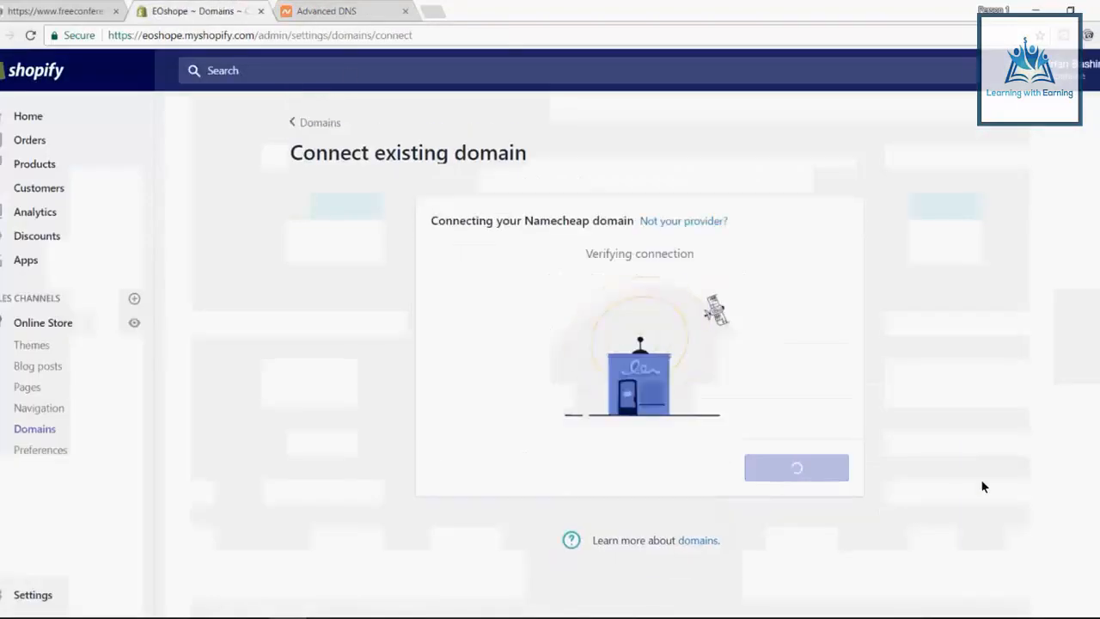